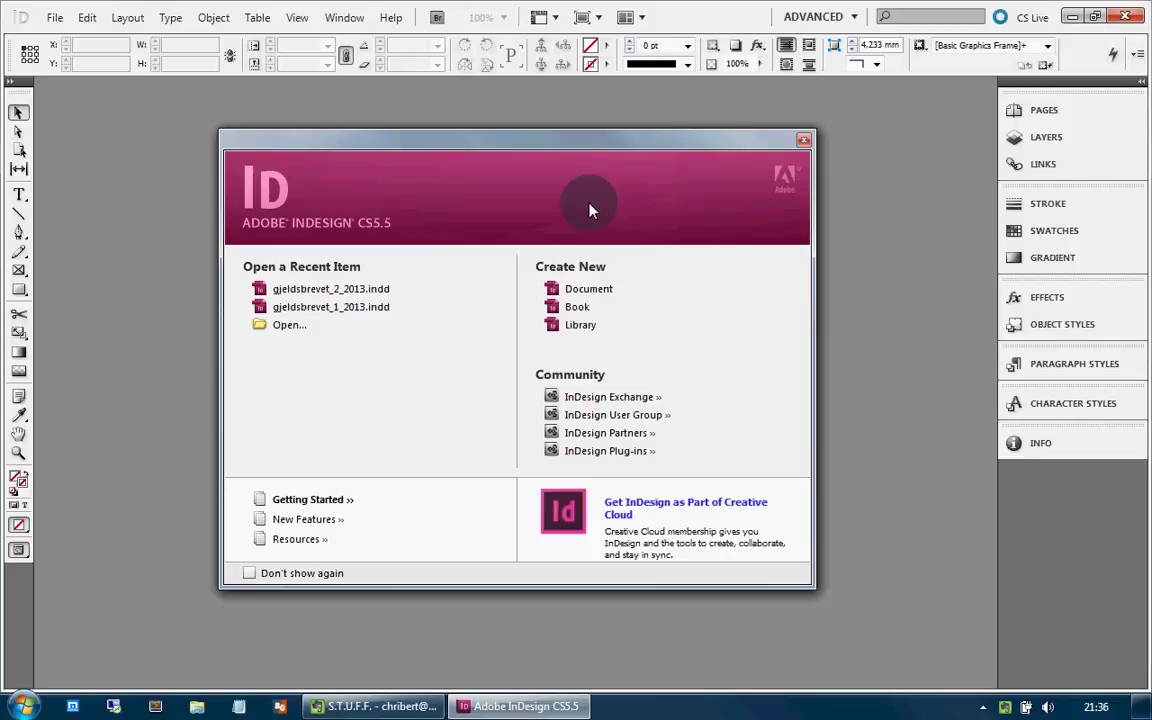
Step: Switch to the Book workspace and look at its Swatches and Preflight panels
drag(566, 152, 606, 174)
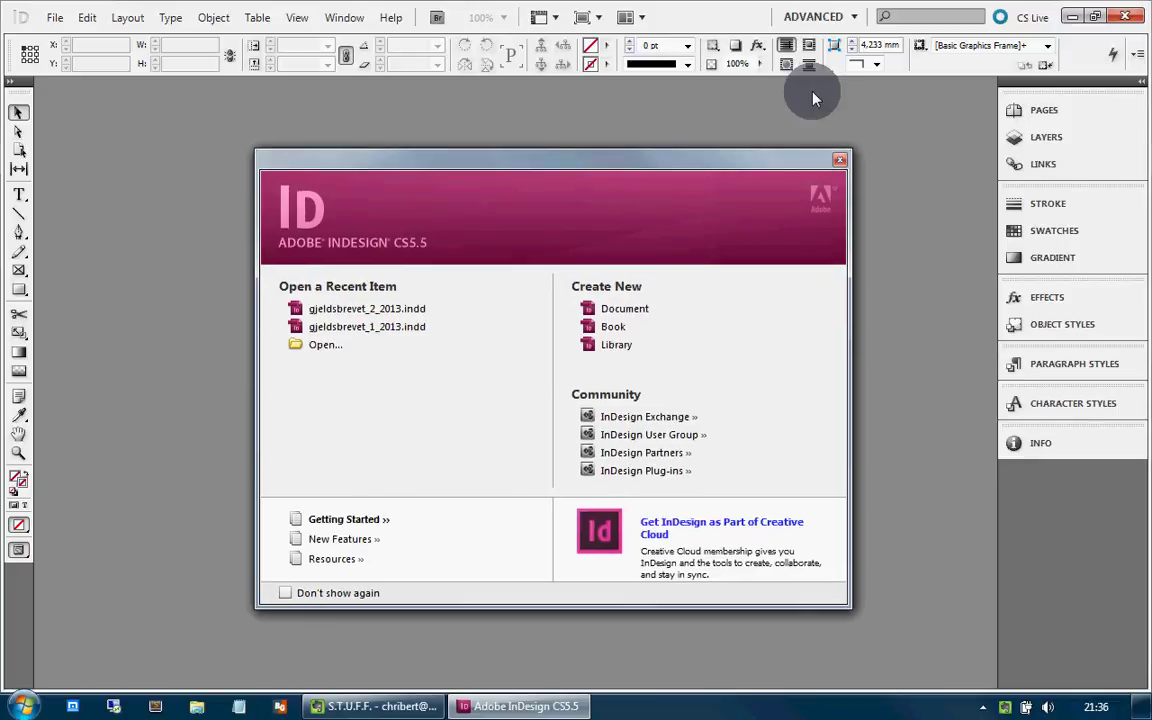
click(828, 25)
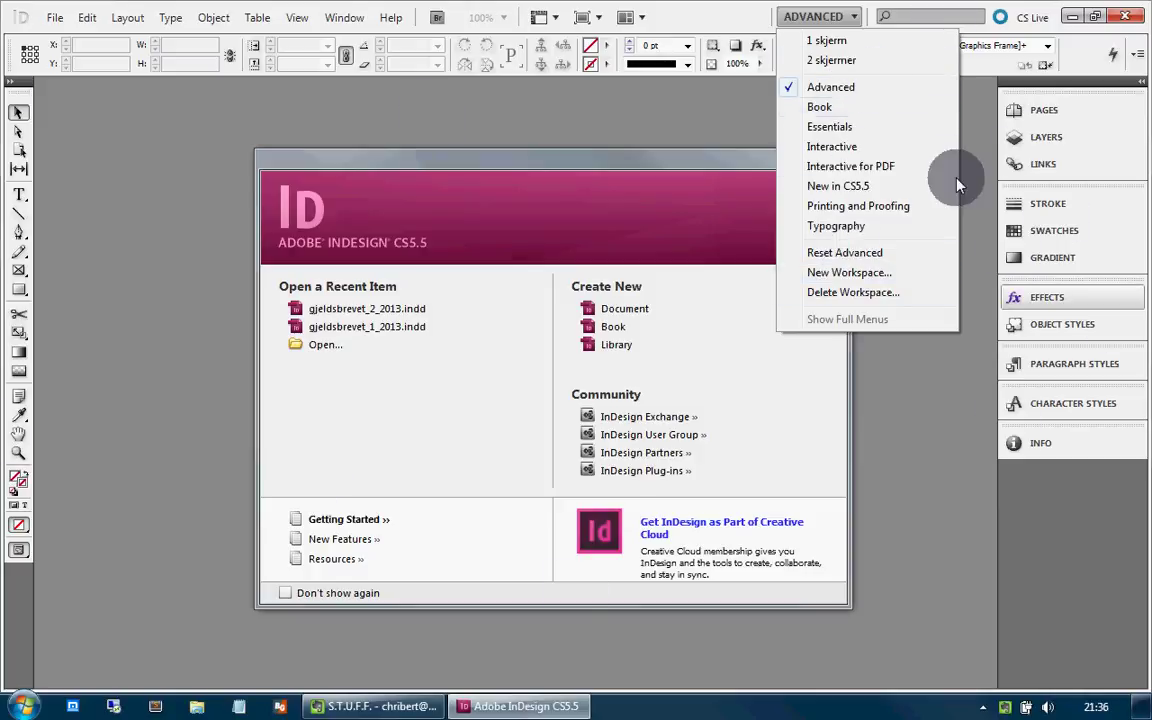
click(866, 112)
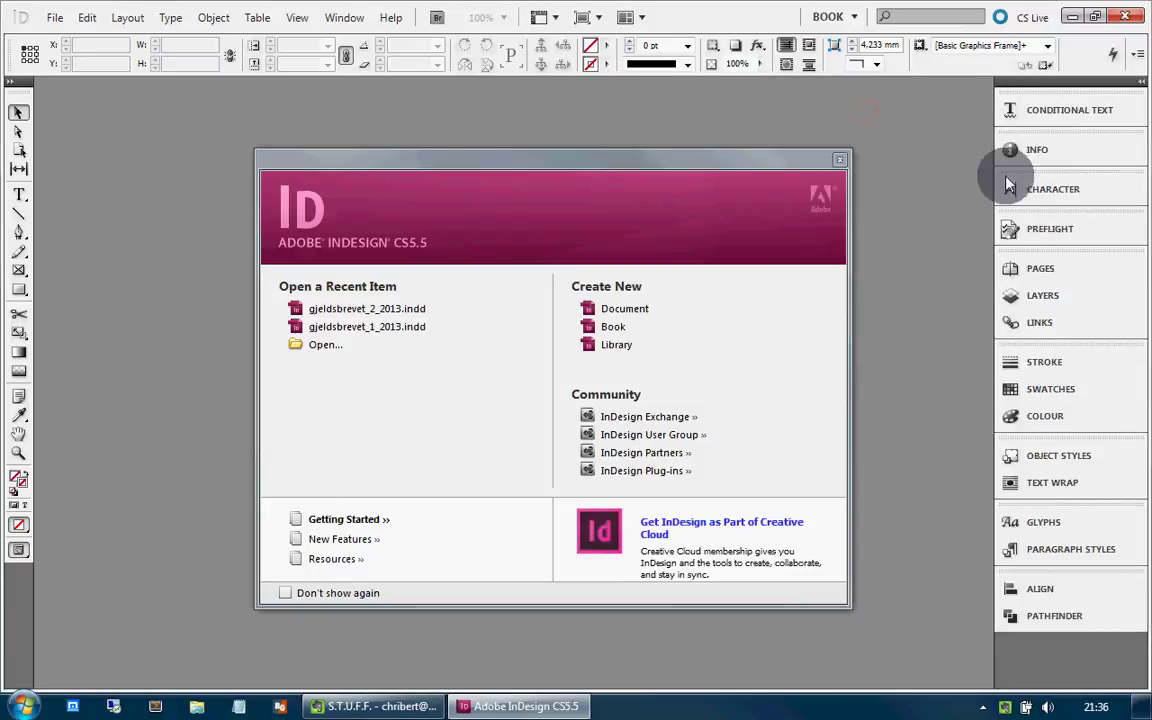
click(1050, 390)
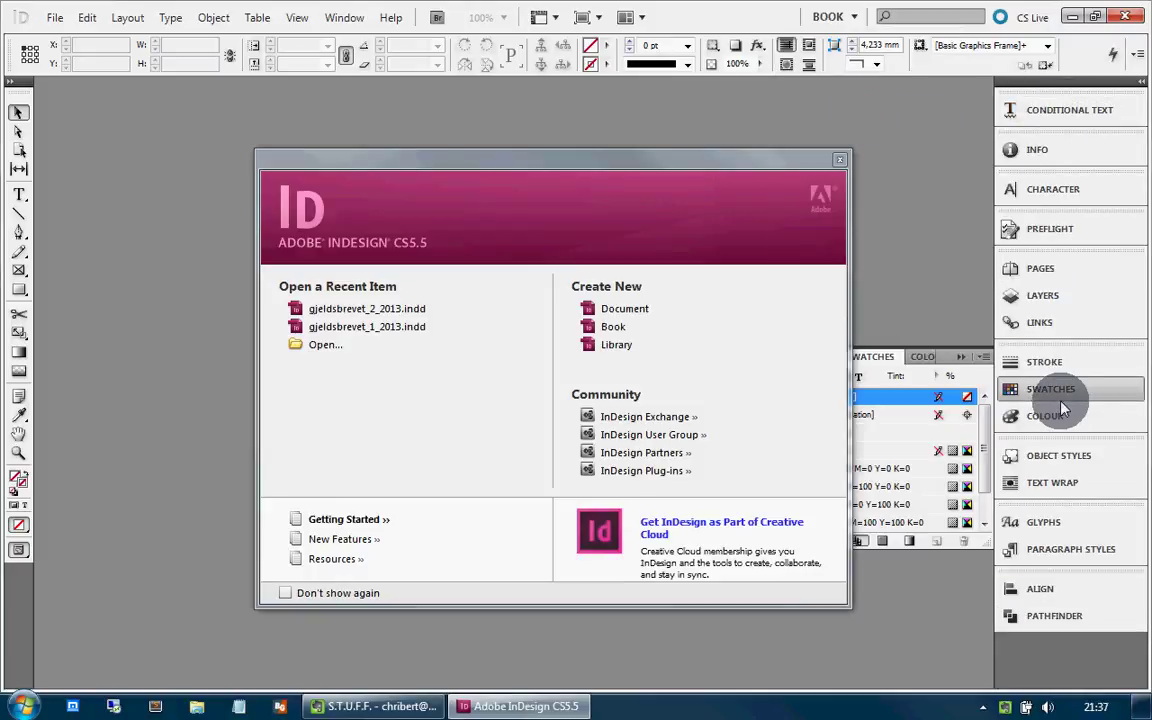
click(1054, 420)
click(1050, 228)
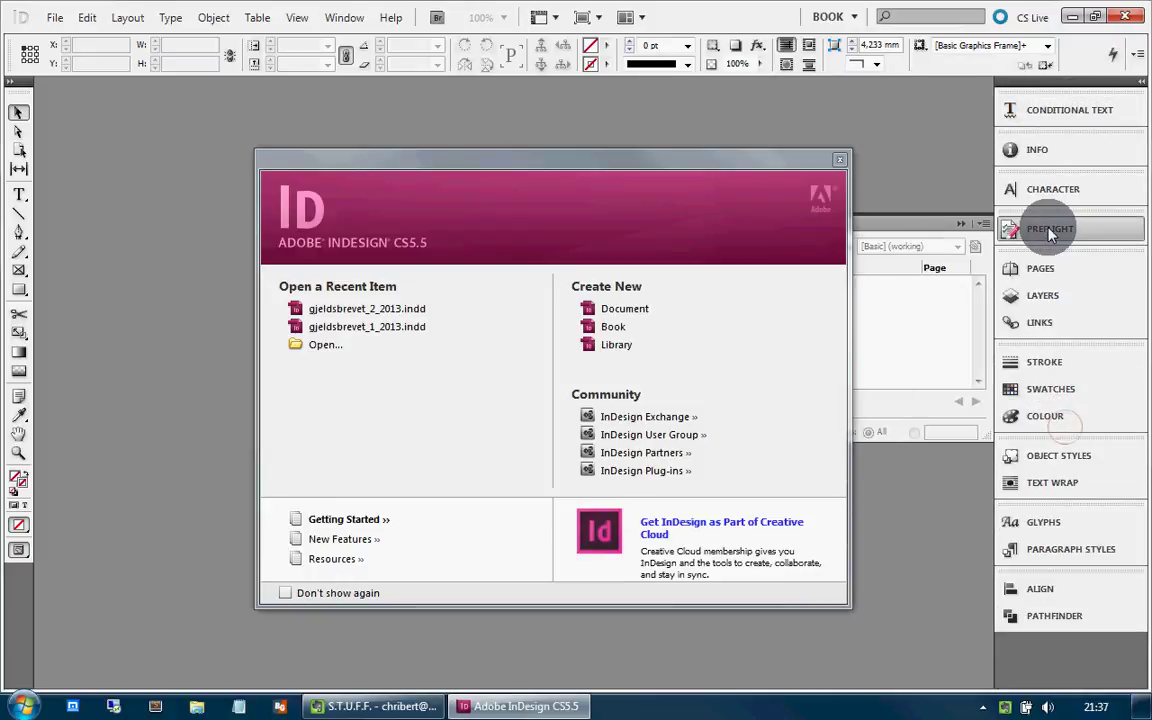
click(1050, 228)
Step: Switch the workspace back to Advanced
click(830, 16)
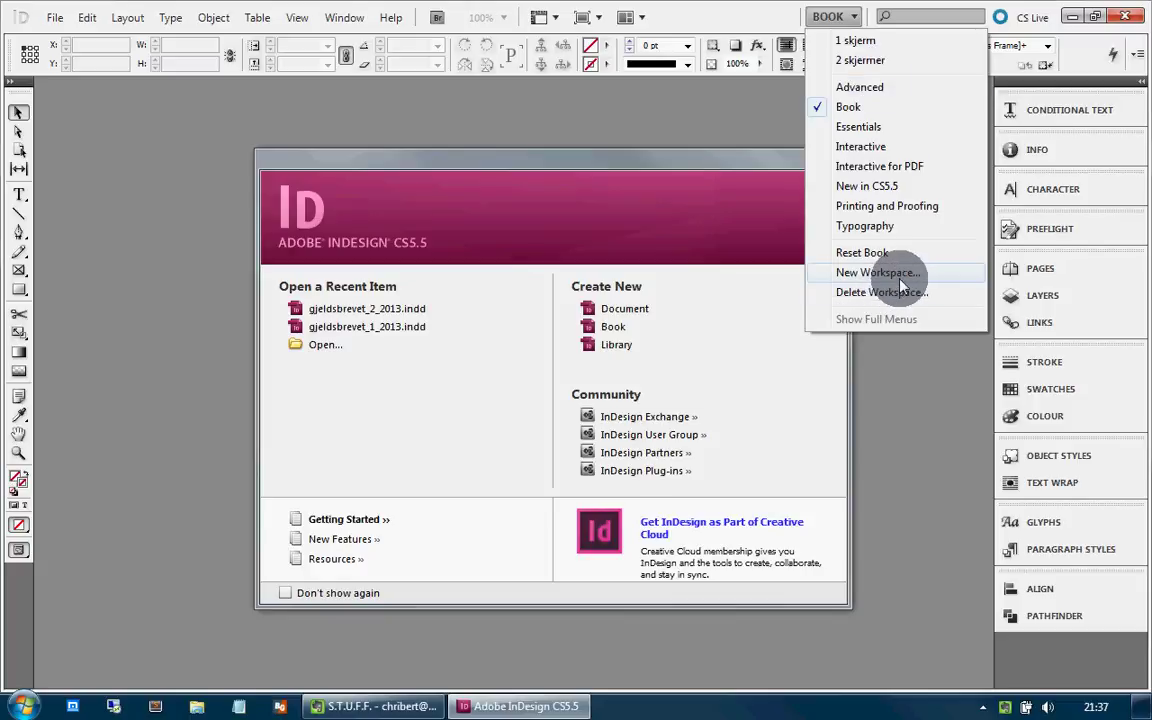
click(872, 88)
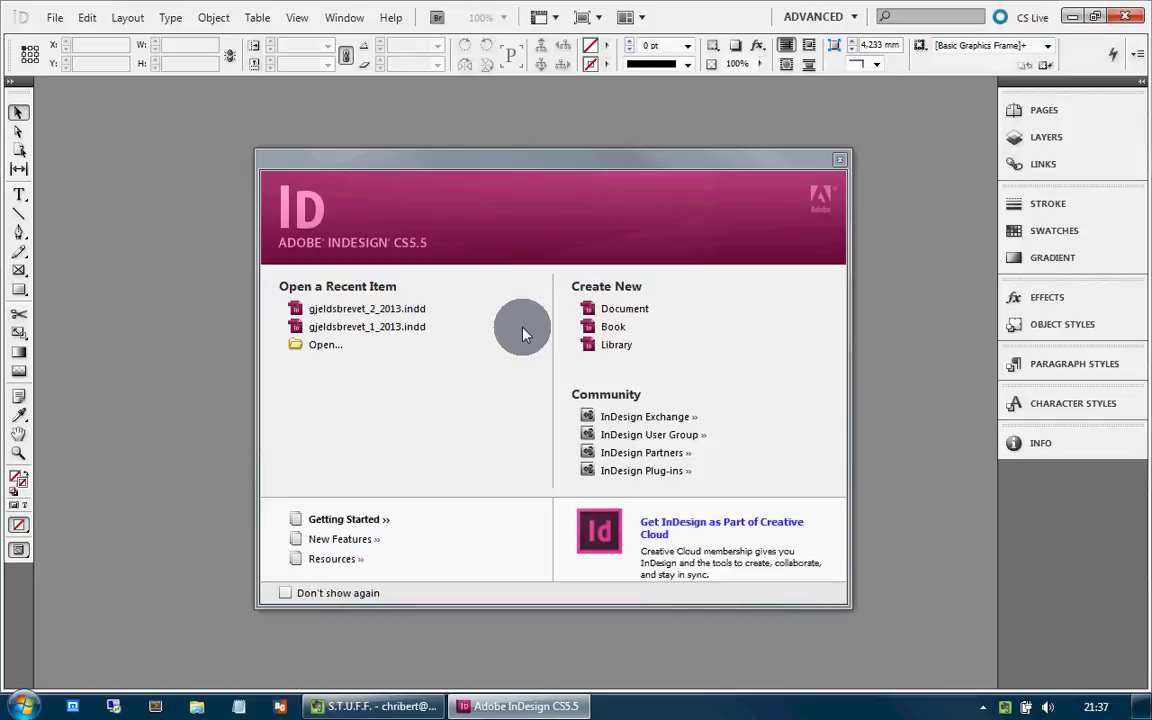
Step: Create a new print document with A4 page size in portrait orientation
click(623, 314)
drag(620, 300, 432, 213)
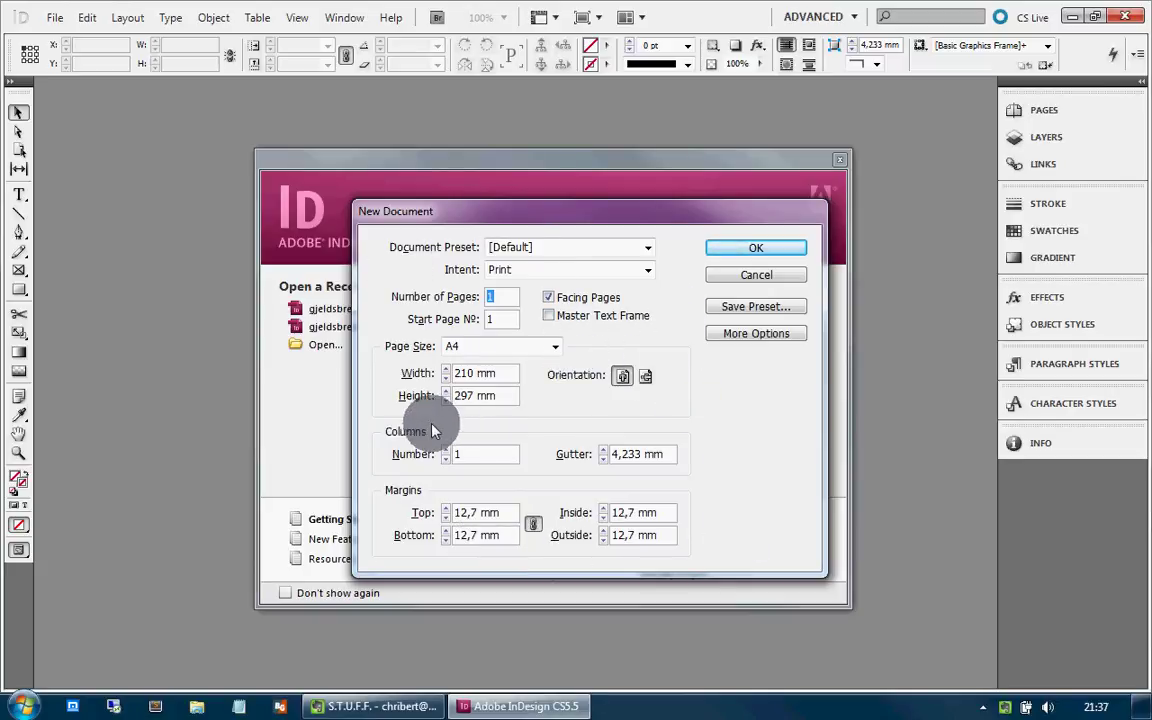
click(505, 355)
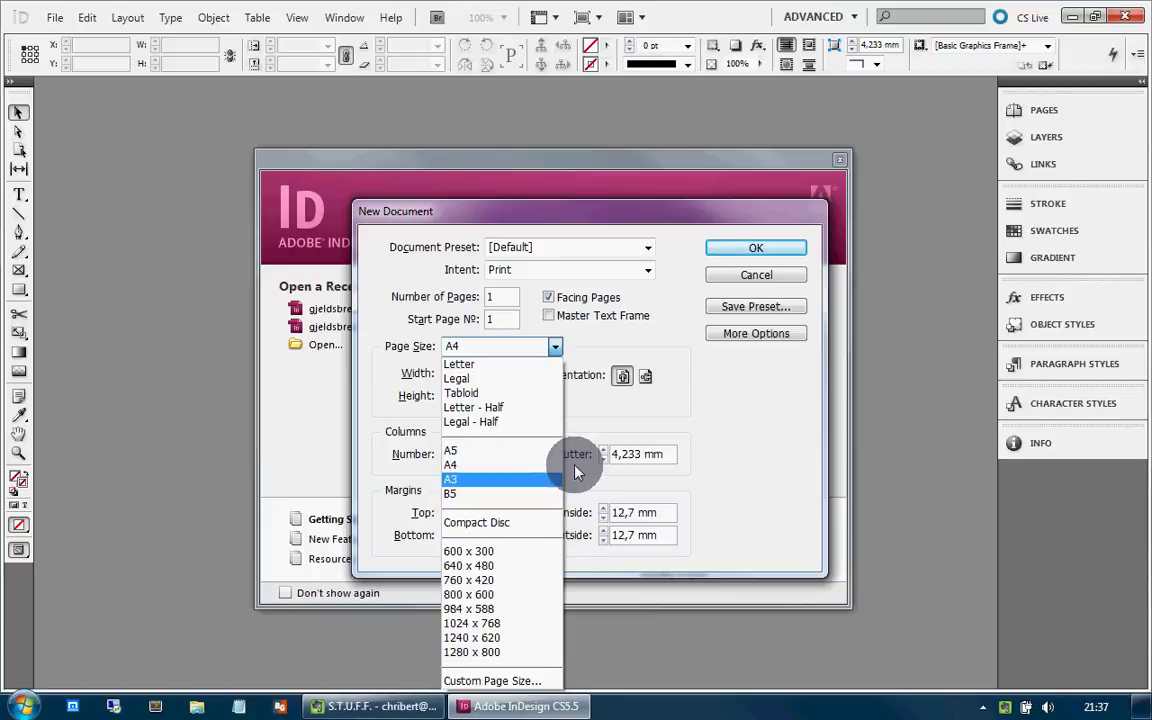
click(480, 465)
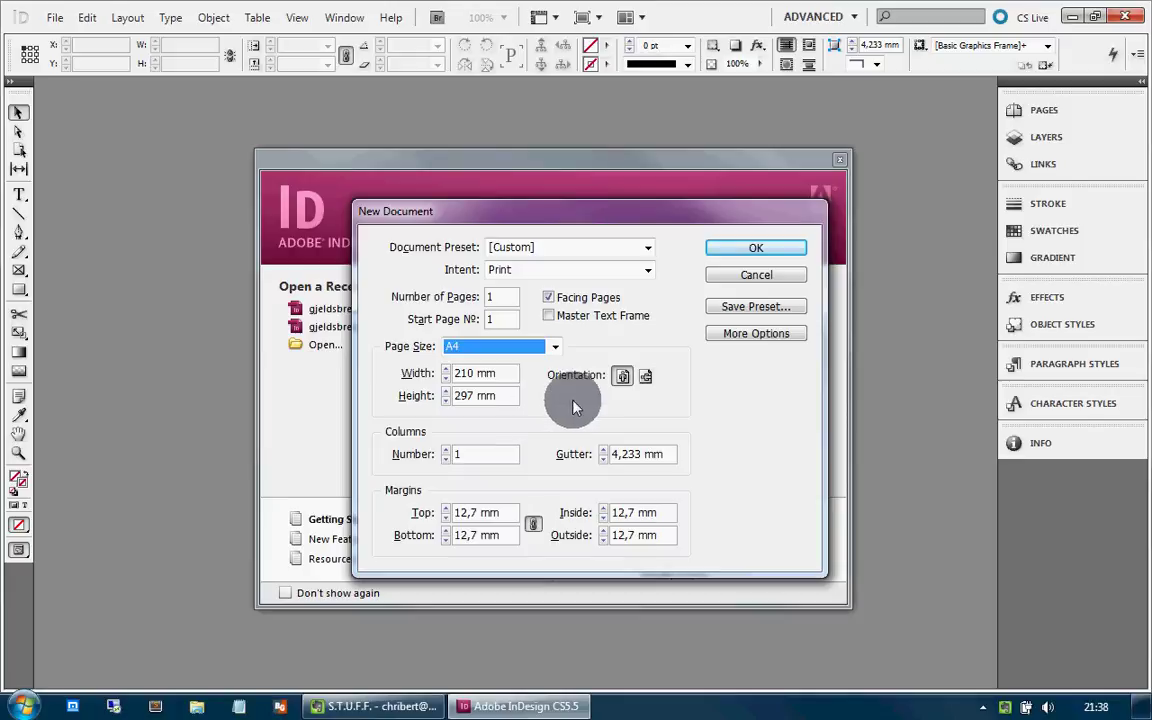
click(647, 381)
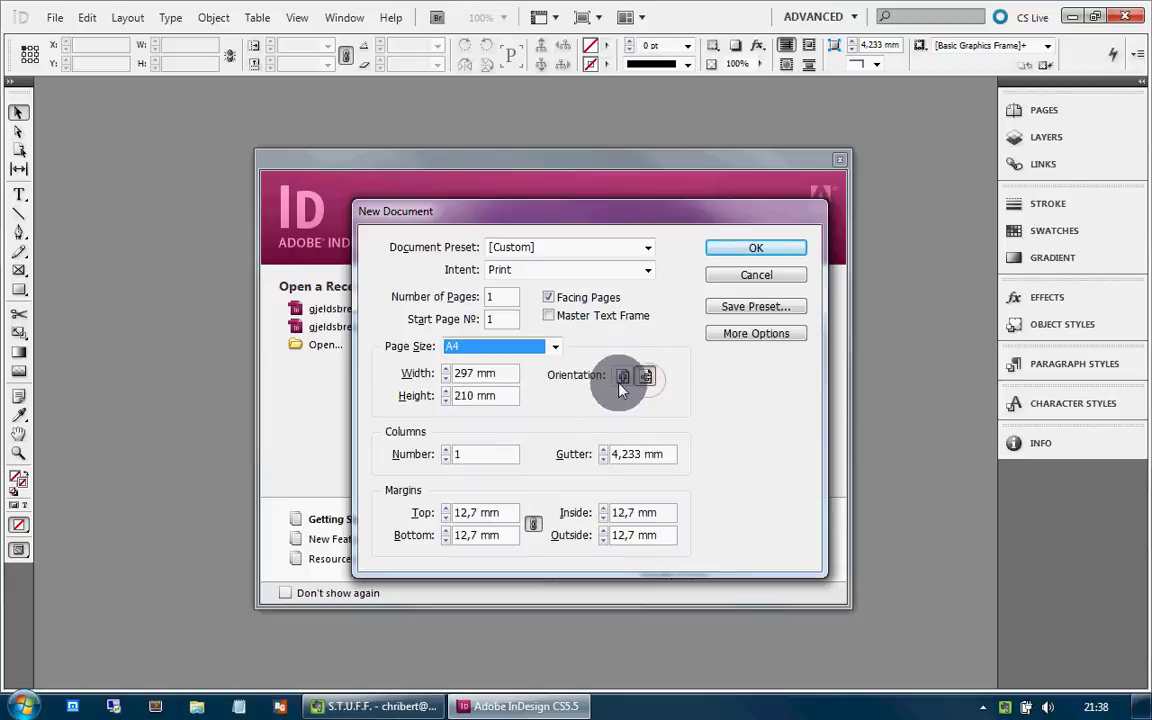
click(622, 377)
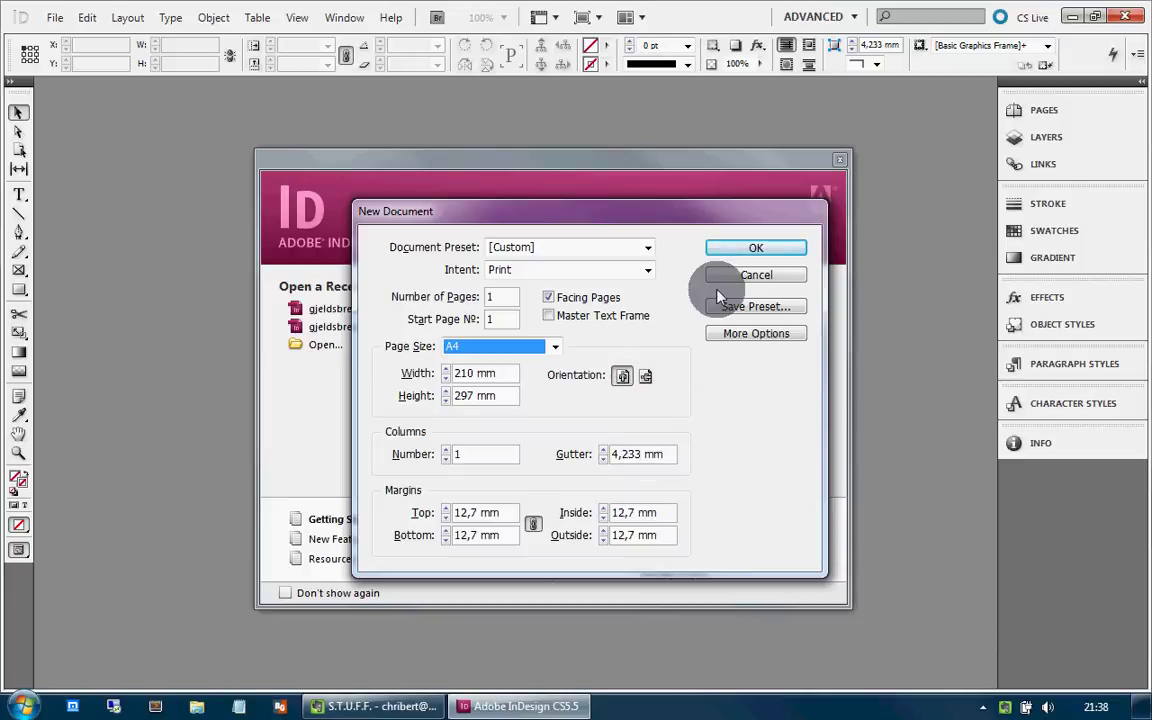
click(737, 249)
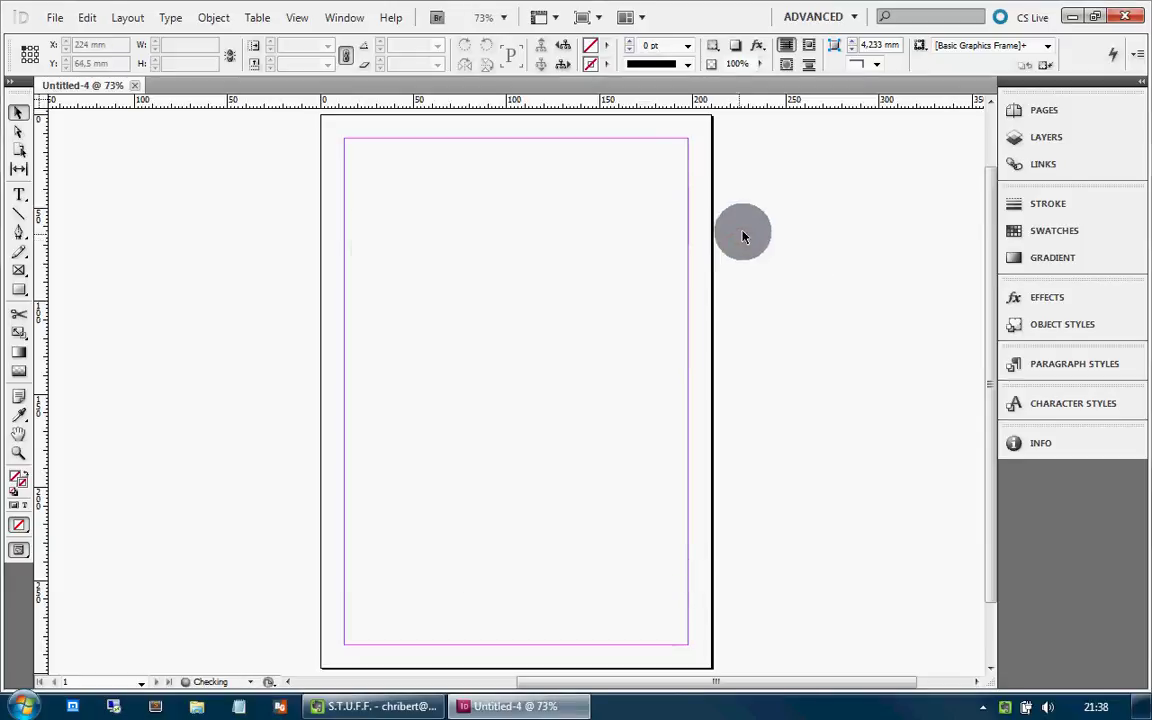
Step: Preview the blank page without its margin guides and return to the normal view
scroll(488, 406, up, 2)
scroll(290, 216, down, 4)
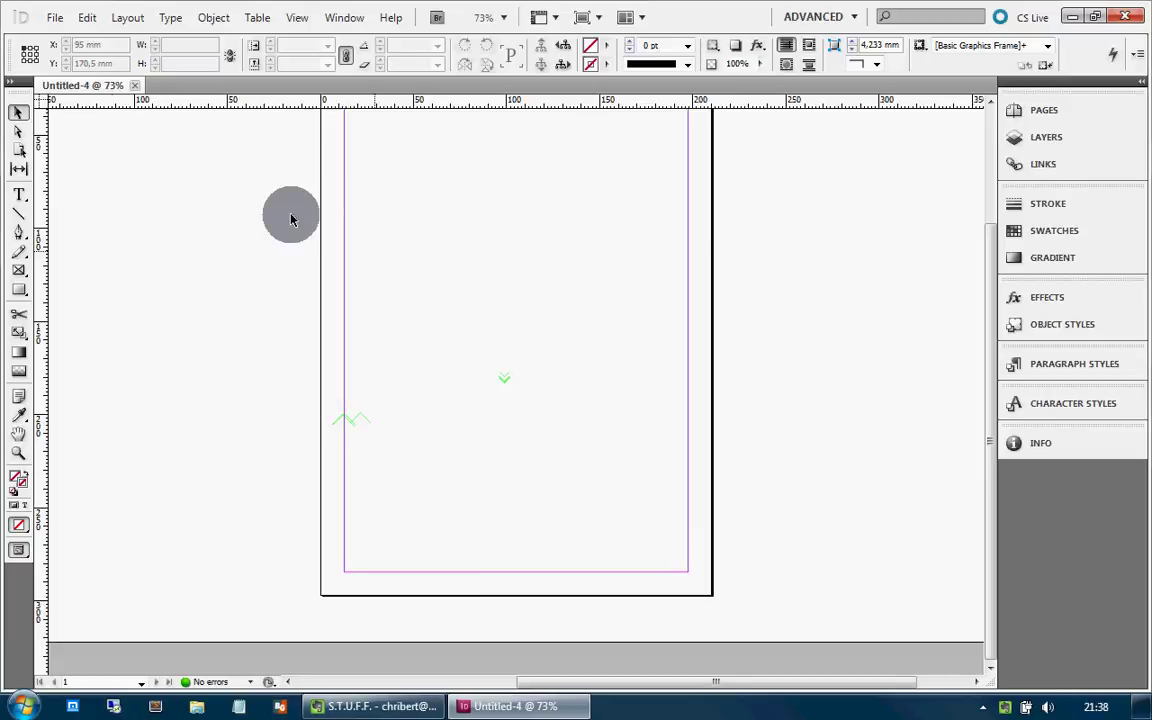
scroll(587, 407, up, 2)
scroll(551, 392, up, 2)
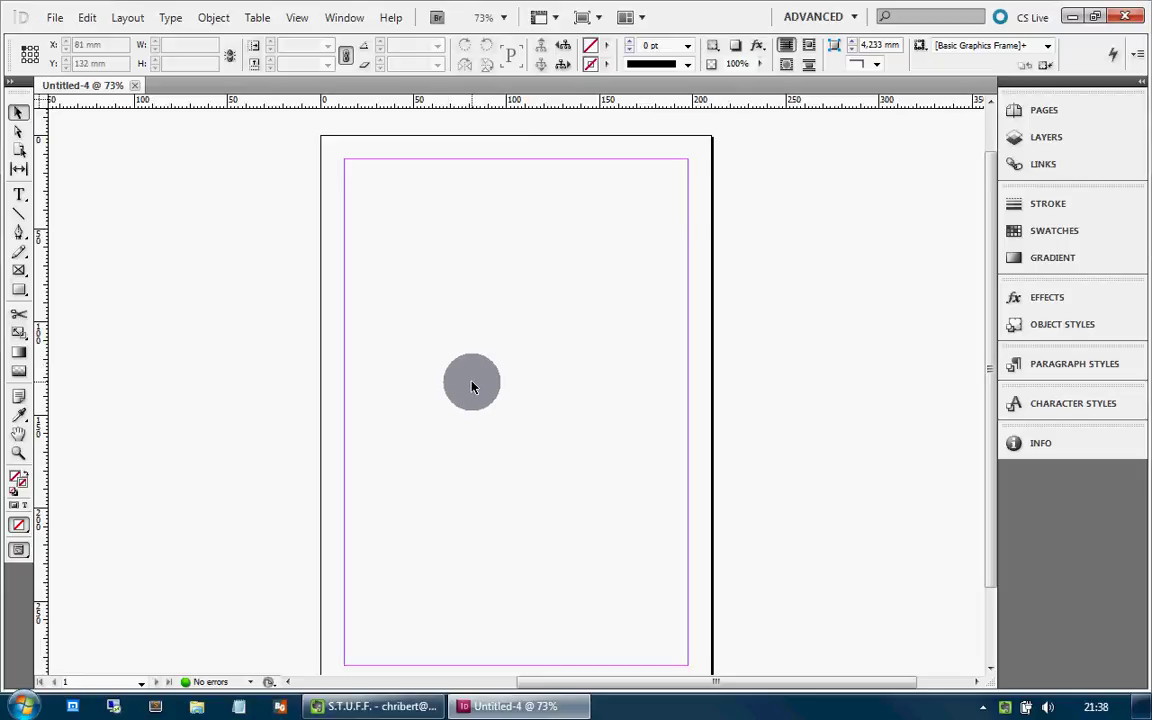
key(w)
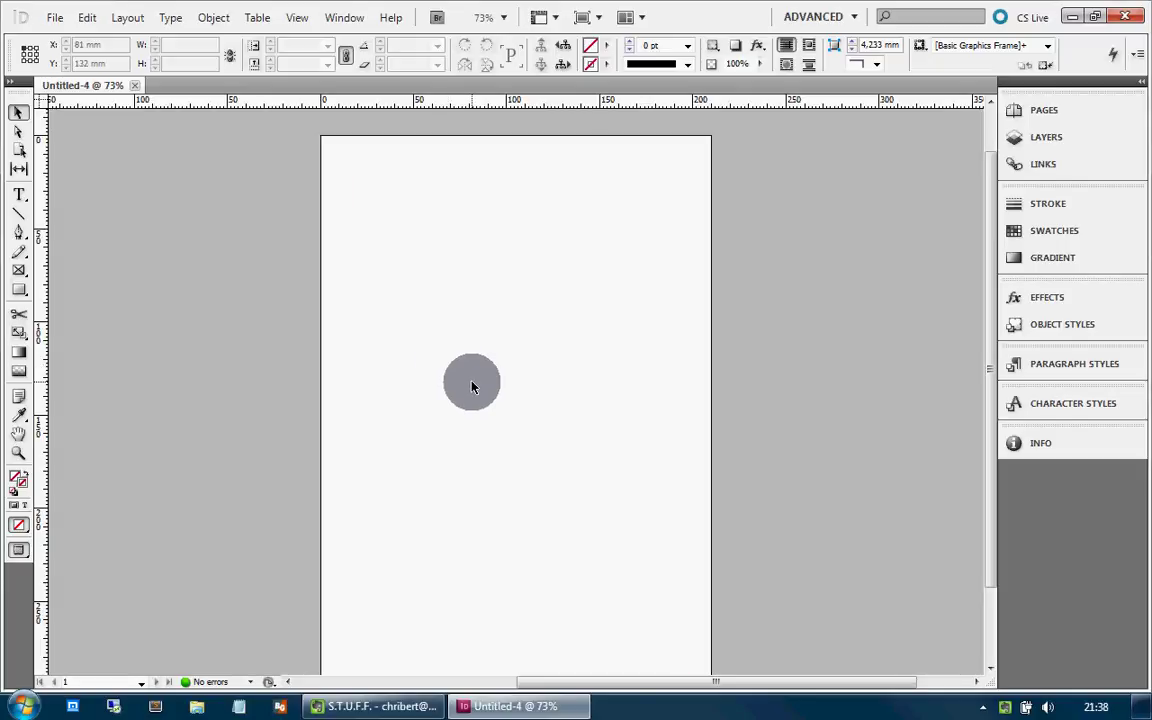
key(w)
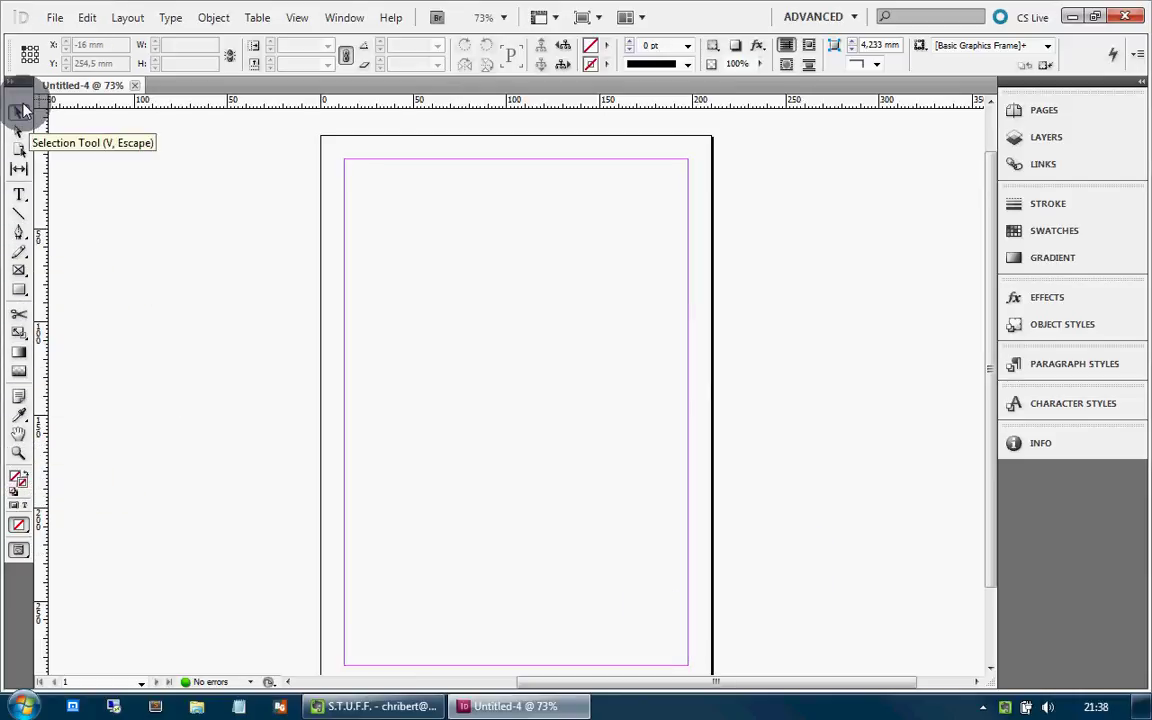
Step: Pan the page around with the Hand tool and return to the Selection tool
click(19, 434)
drag(481, 355, 505, 262)
drag(314, 484, 309, 373)
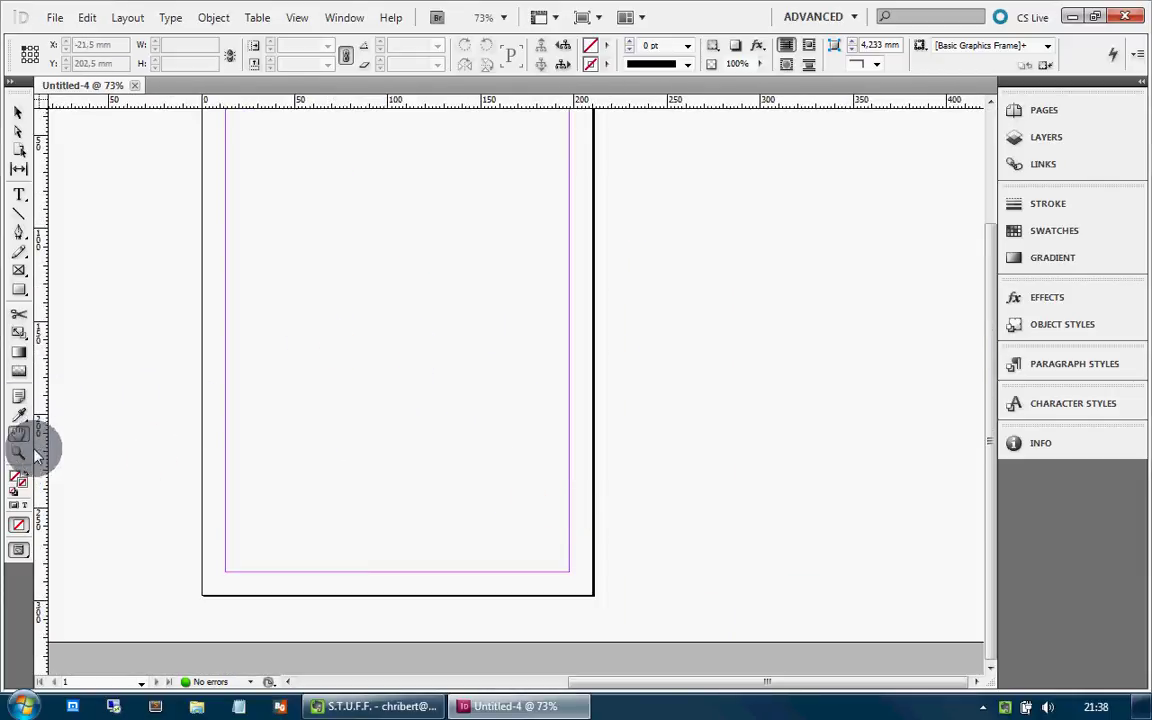
click(18, 112)
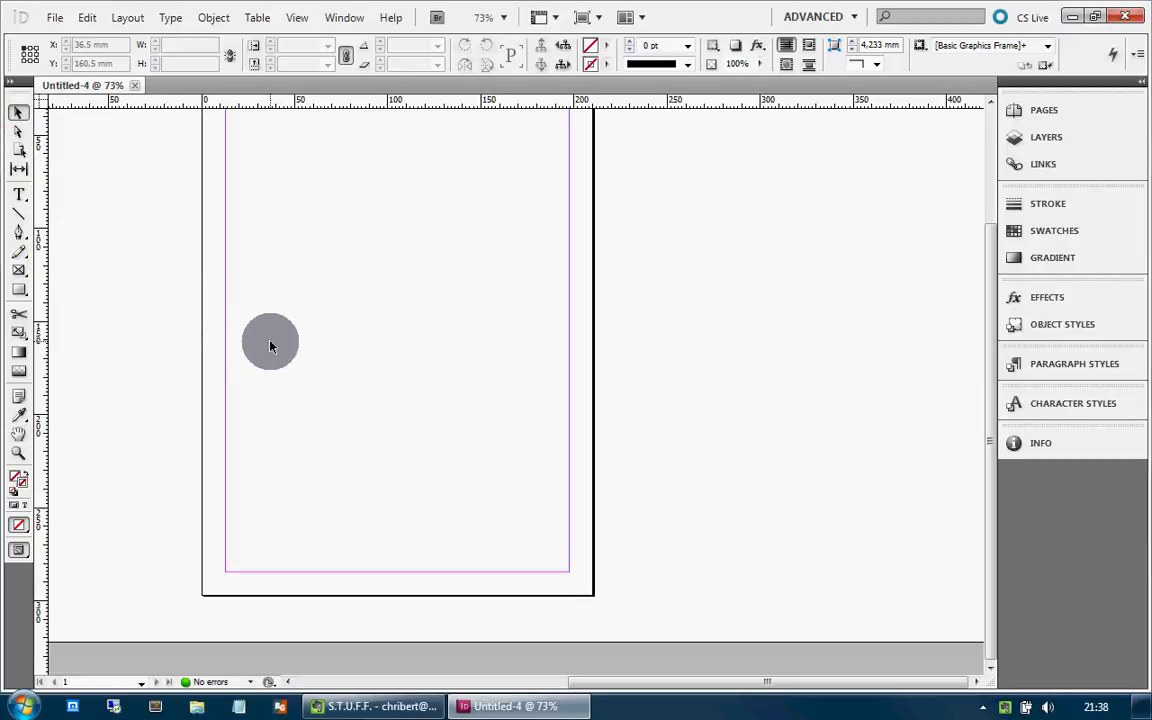
scroll(270, 345, up, 3)
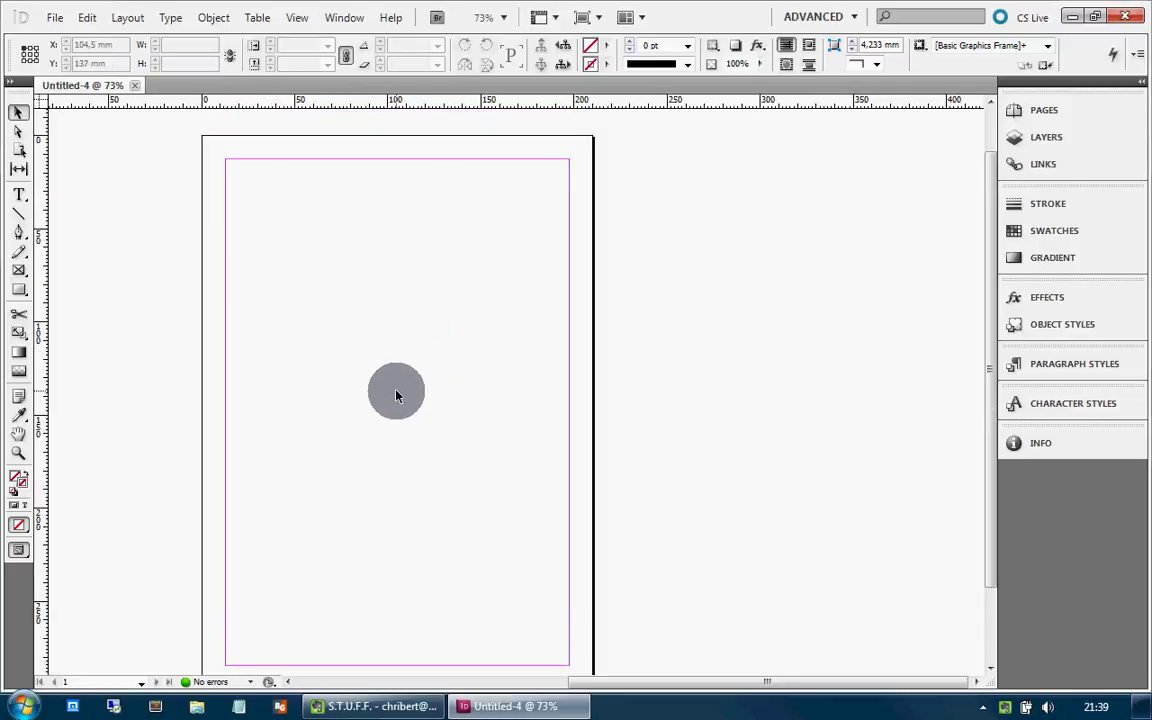
drag(396, 391, 418, 379)
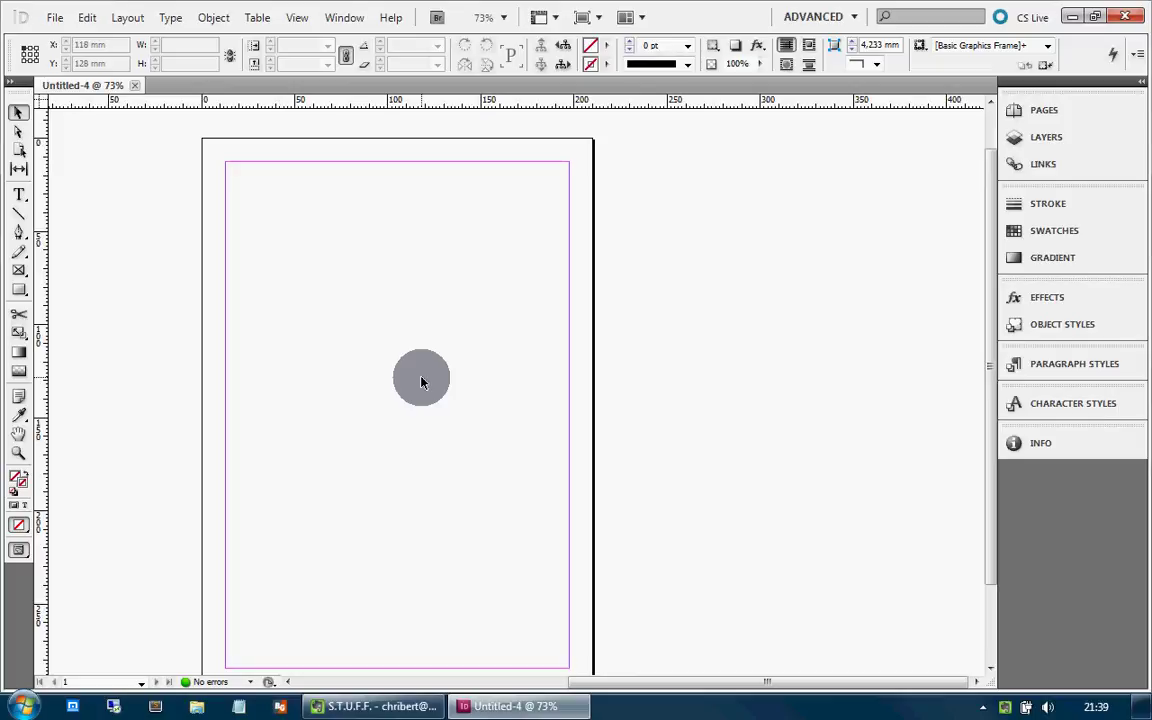
scroll(421, 381, down, 2)
scroll(421, 381, up, 3)
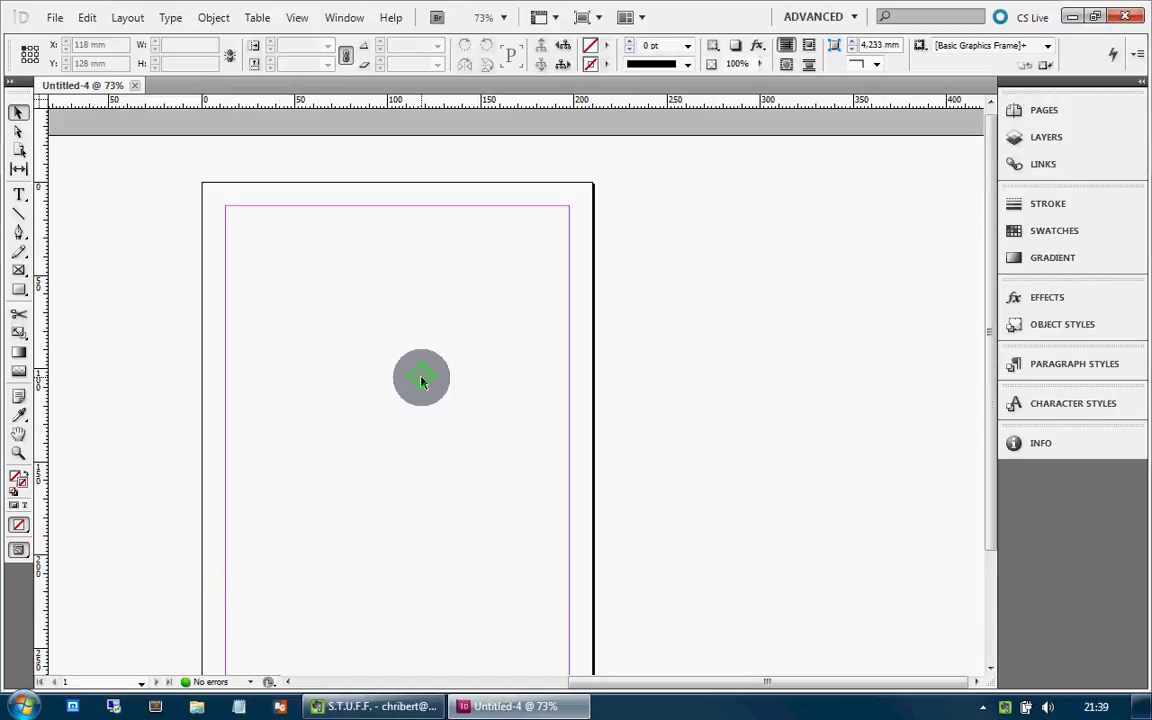
scroll(421, 381, down, 3)
scroll(421, 381, up, 2)
scroll(421, 381, down, 1)
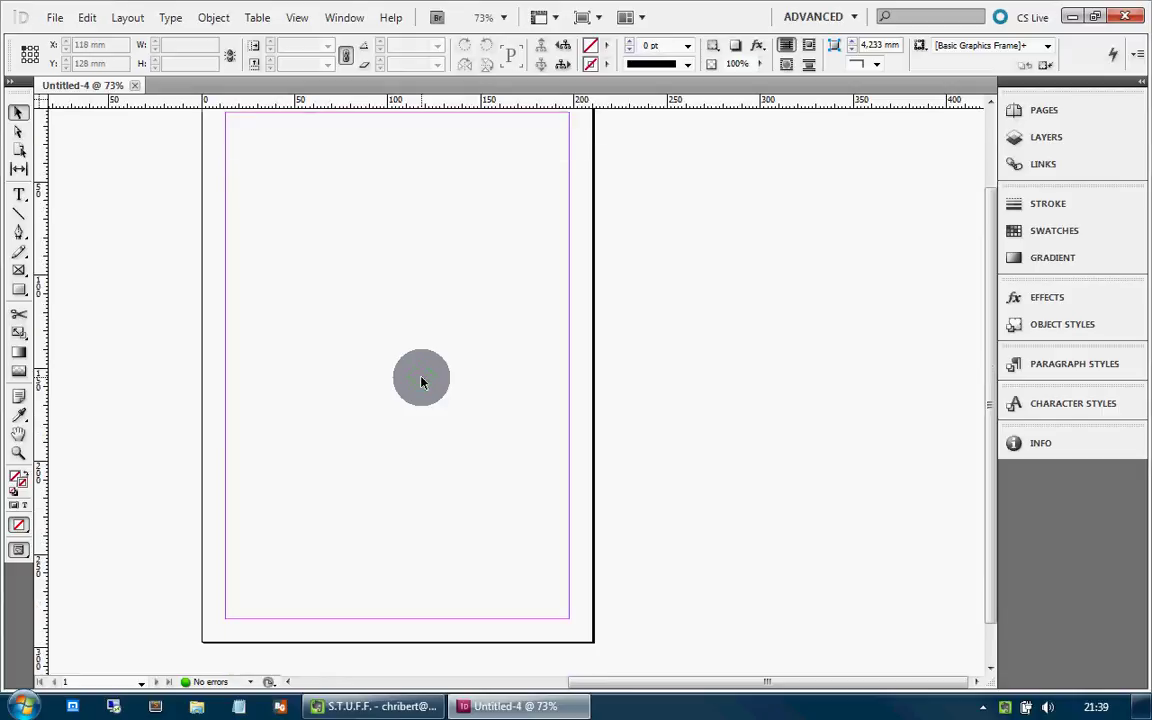
scroll(421, 381, left, 3)
scroll(424, 381, right, 3)
scroll(427, 381, left, 6)
scroll(427, 381, right, 2)
scroll(427, 381, left, 6)
scroll(427, 381, right, 9)
scroll(427, 381, up, 2)
scroll(427, 381, down, 3)
scroll(427, 381, up, 2)
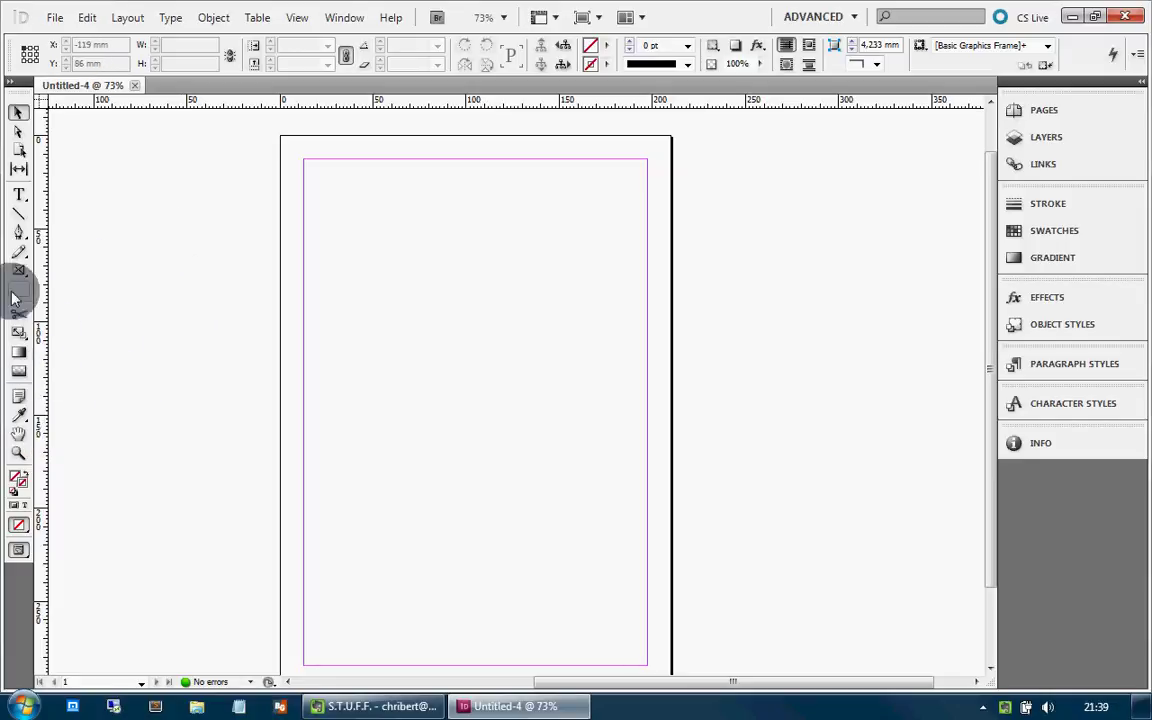
click(359, 173)
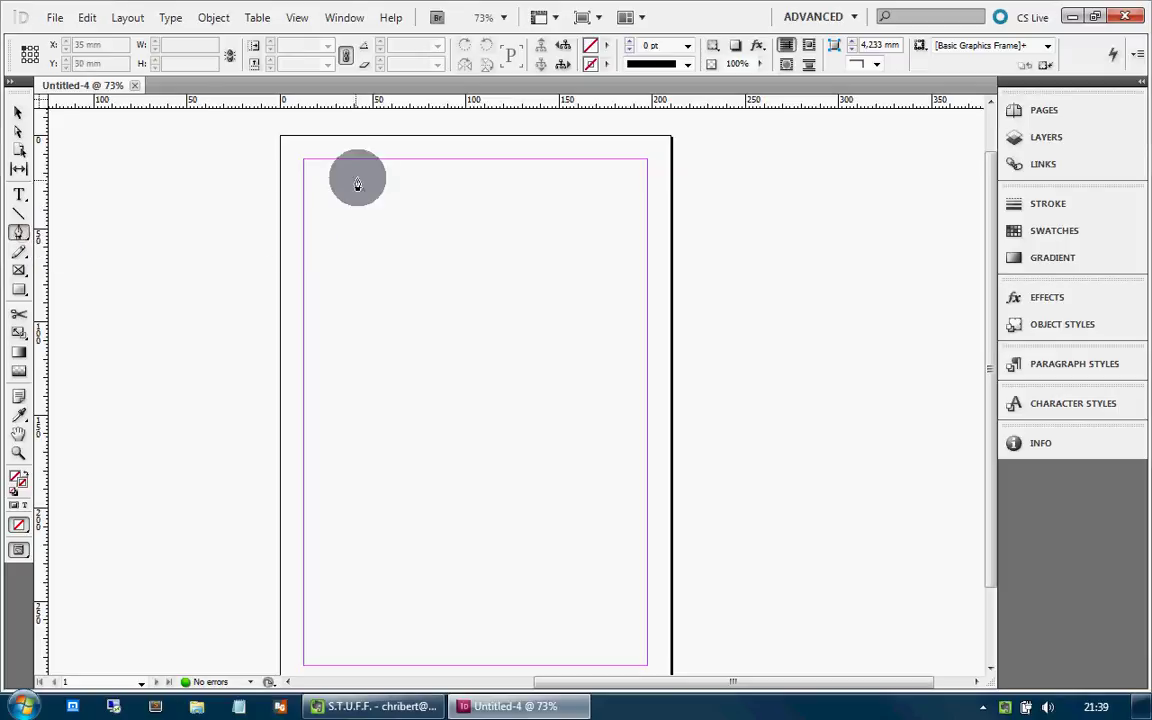
click(5, 232)
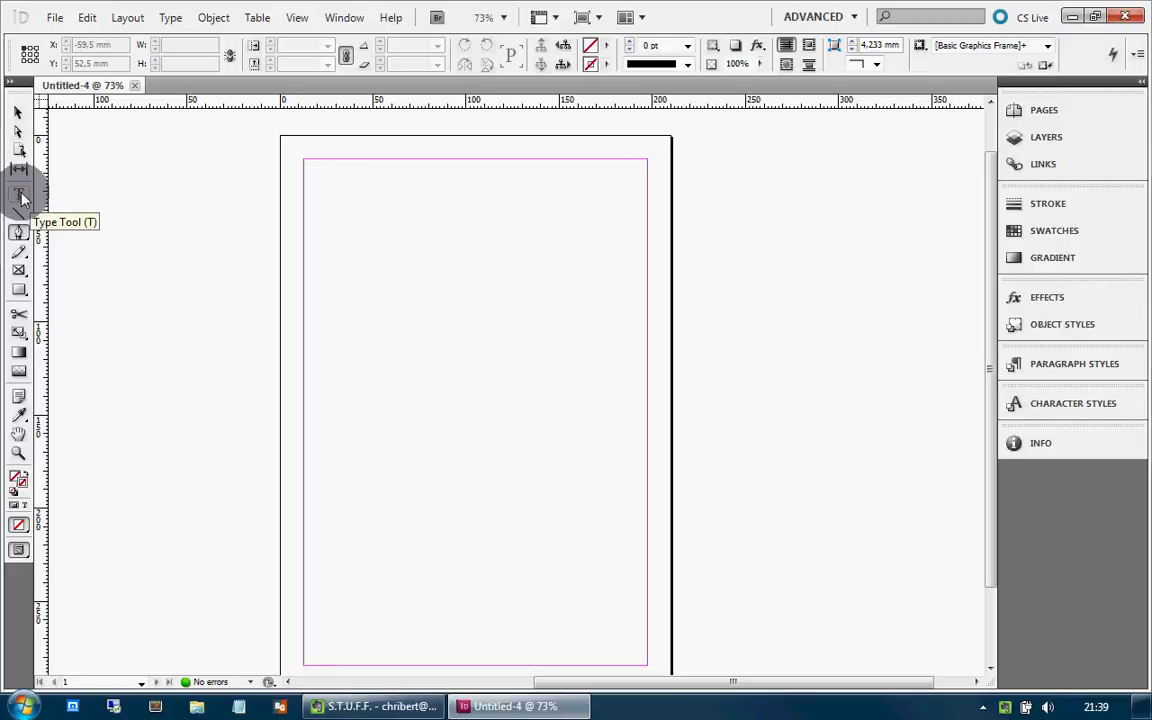
click(141, 213)
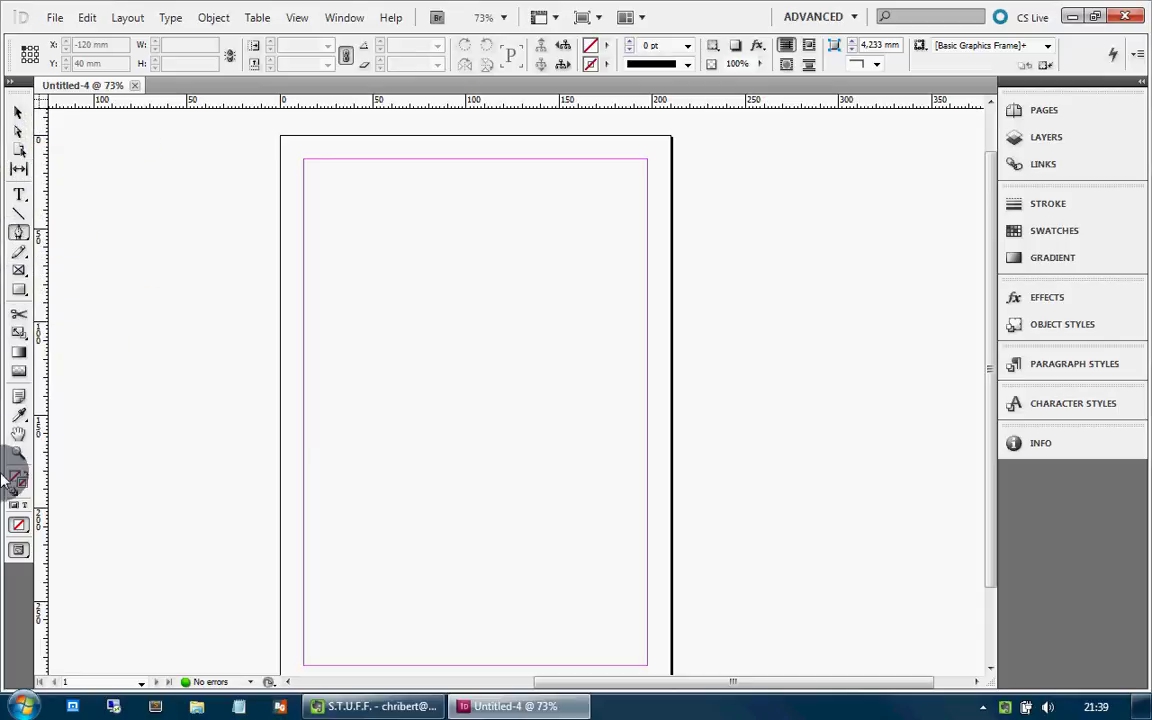
click(101, 342)
drag(101, 342, 104, 325)
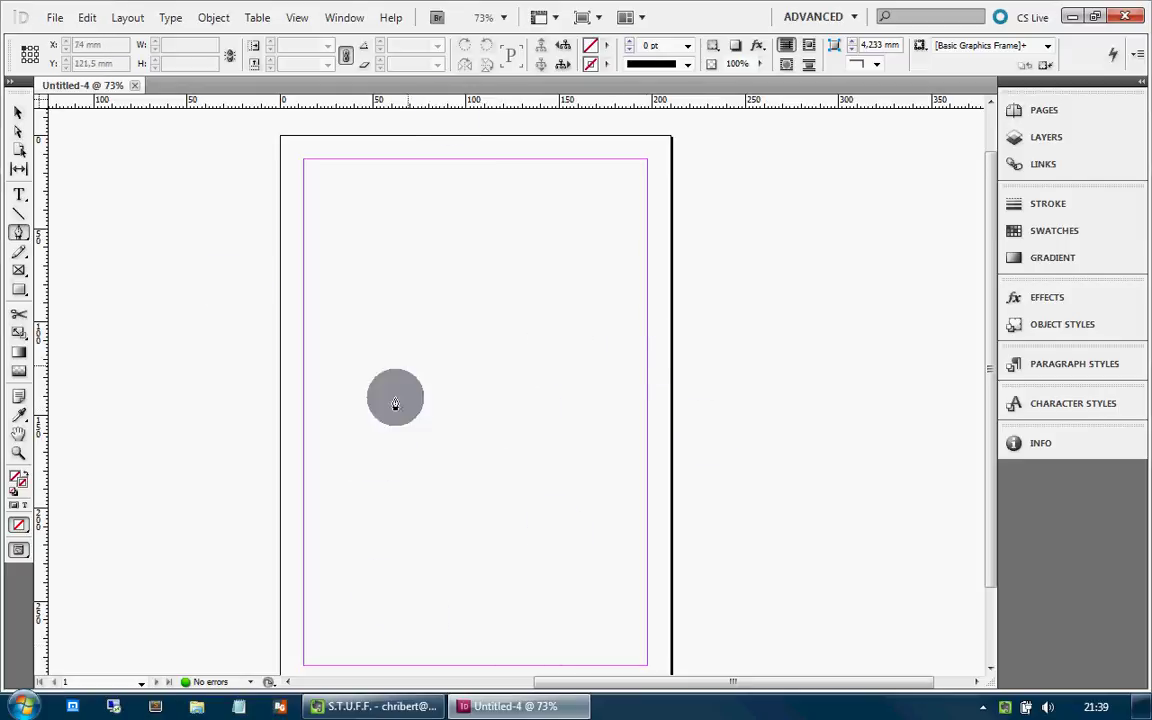
Step: Draw a rectangle about 105 × 91.5 mm in the page's upper-left area and a text frame about 105 × 89 mm below it
click(19, 290)
drag(309, 163, 505, 334)
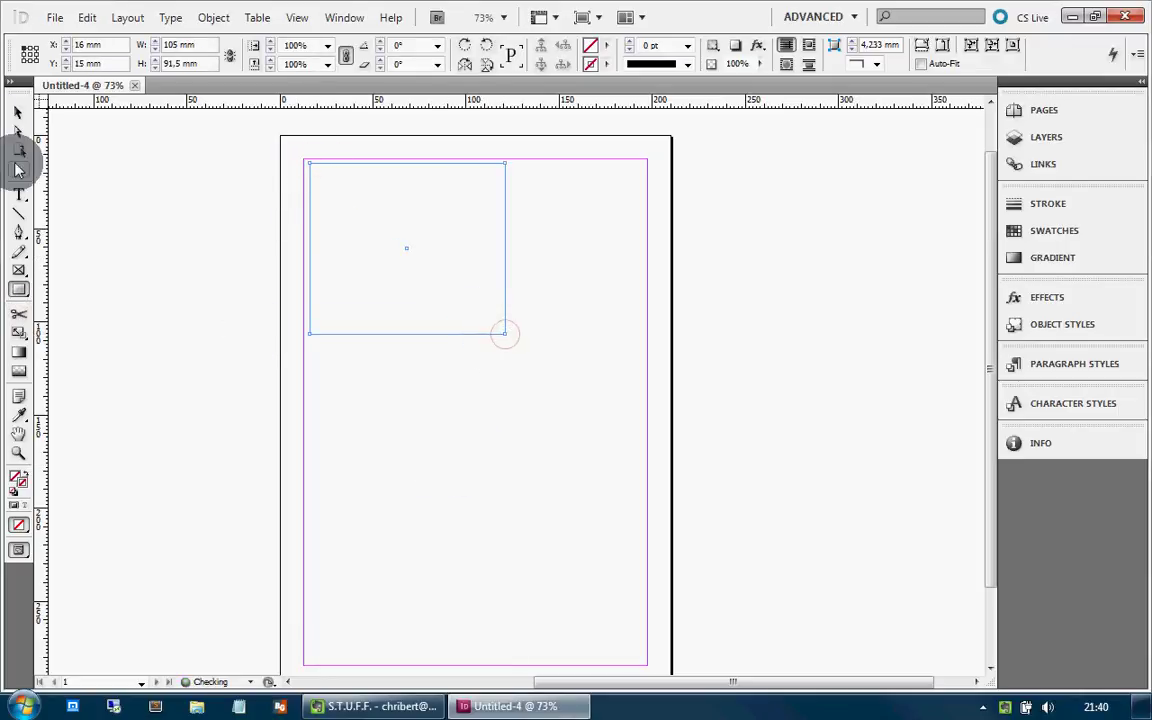
click(19, 195)
drag(309, 352, 505, 517)
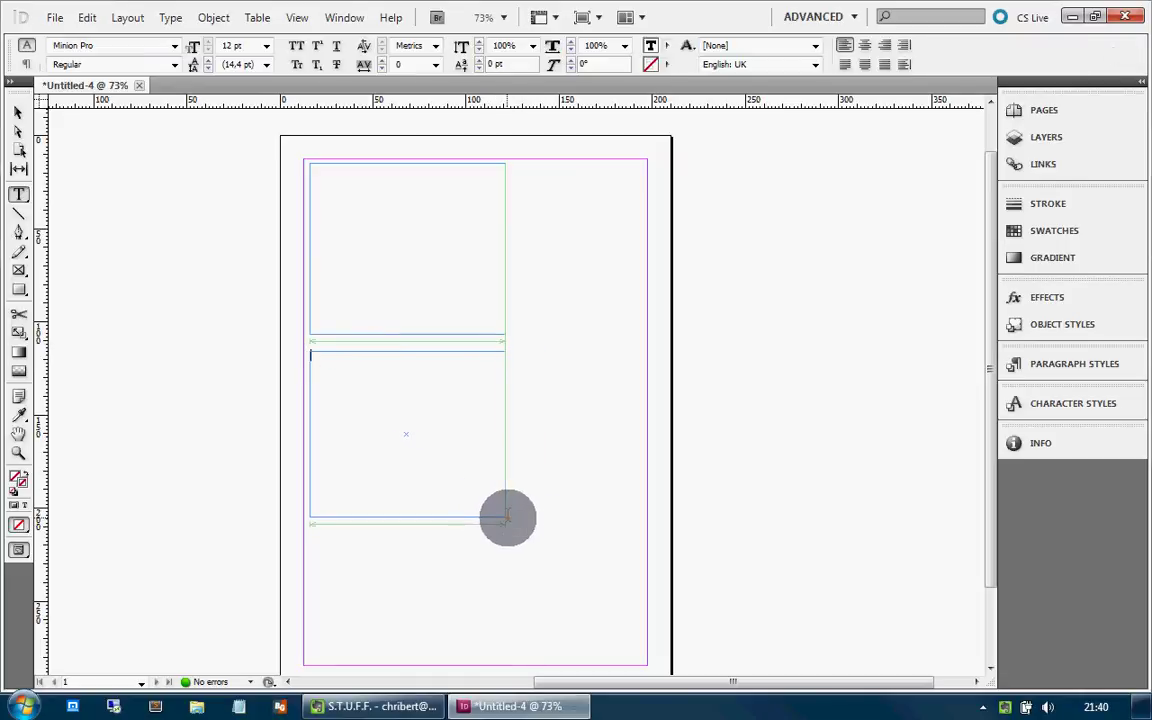
Step: Enter some random sample letters in the upper frame and fill the rest of it with placeholder text
click(319, 173)
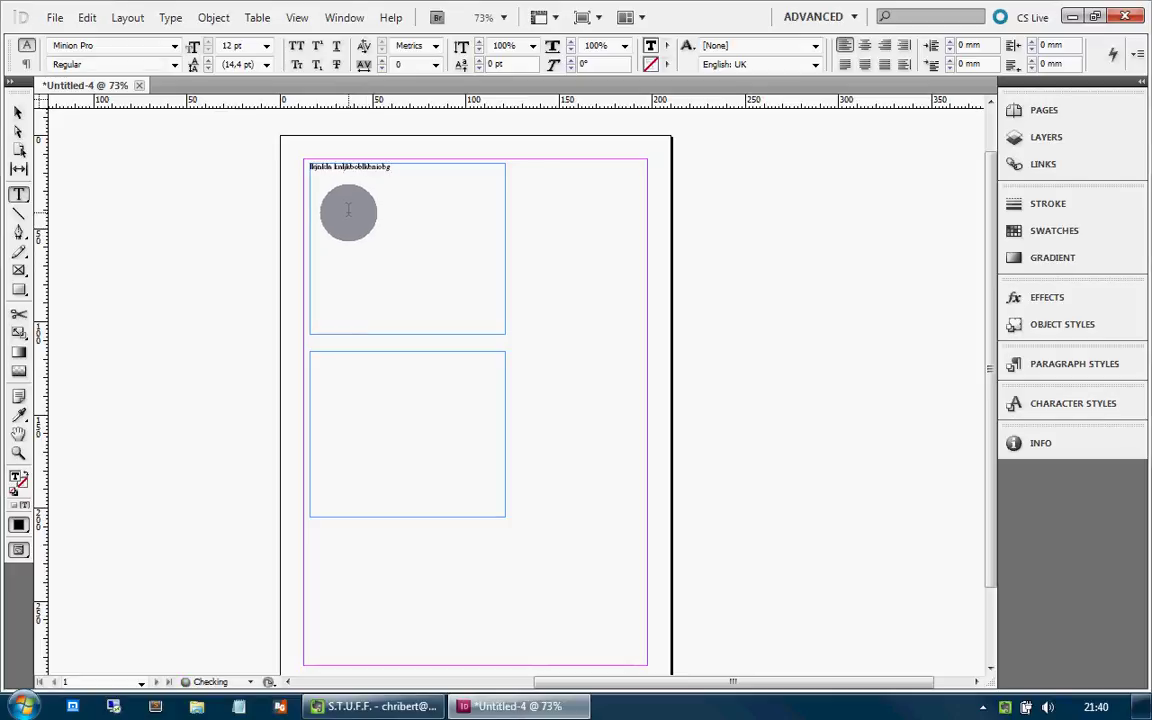
right_click(452, 206)
click(535, 513)
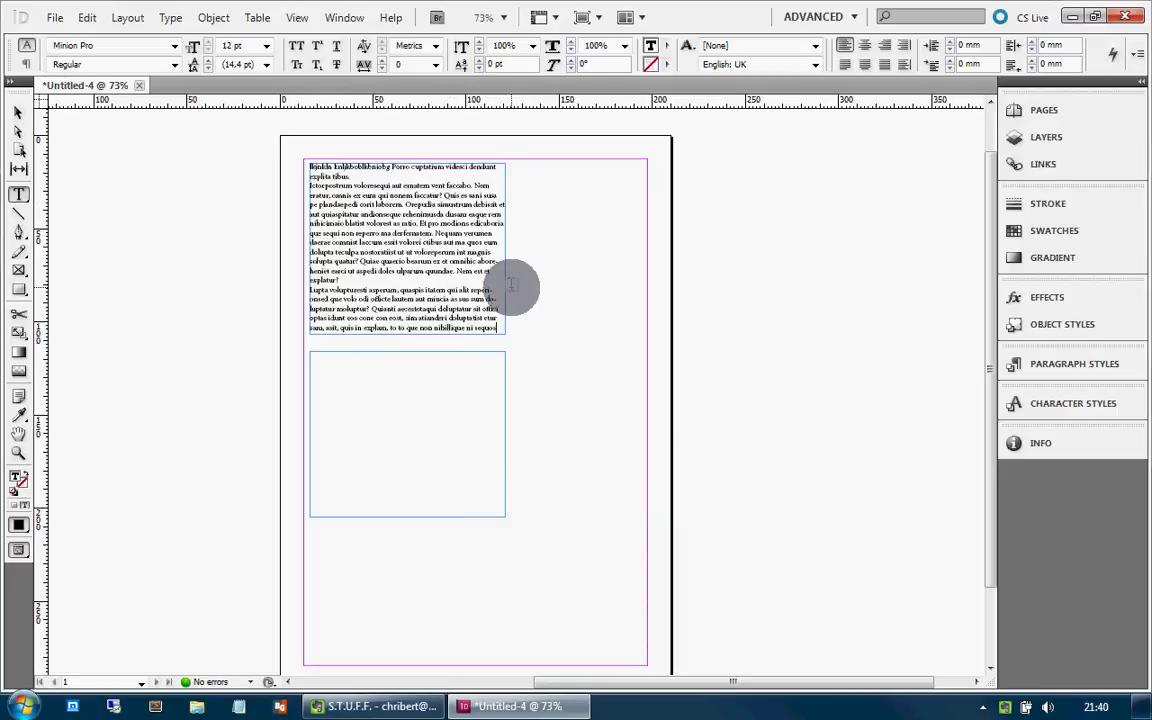
Step: Select the empty lower frame and browse the available colour swatches
click(18, 112)
click(252, 289)
click(365, 292)
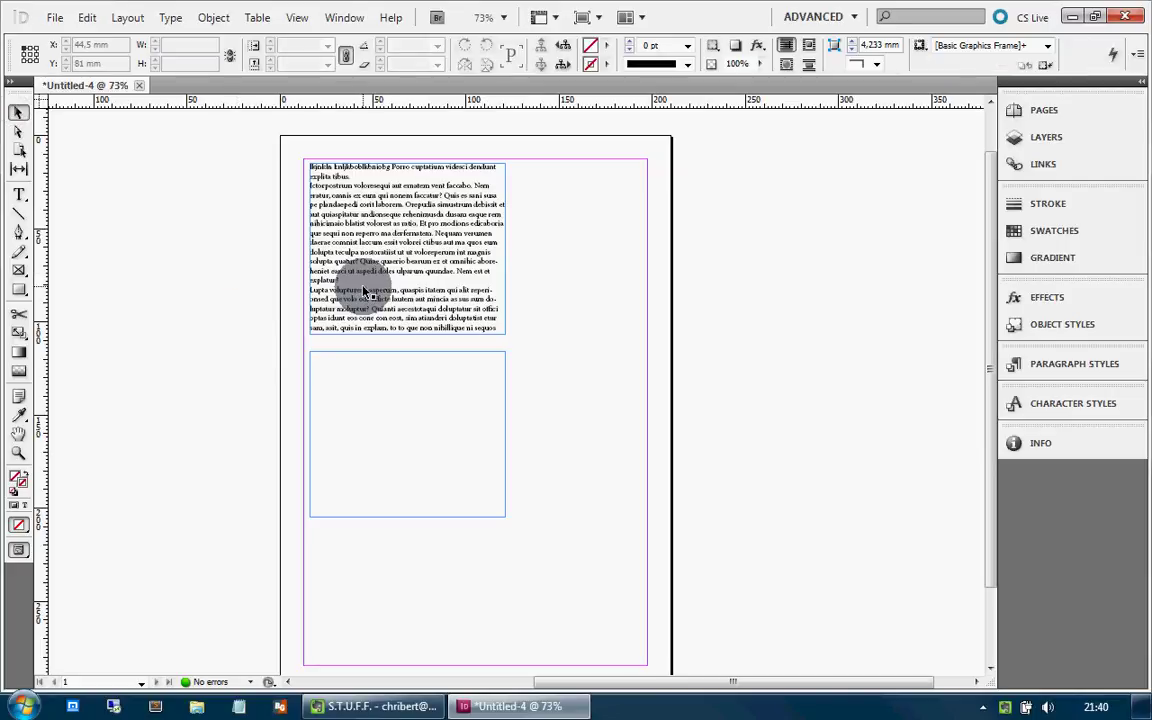
click(411, 455)
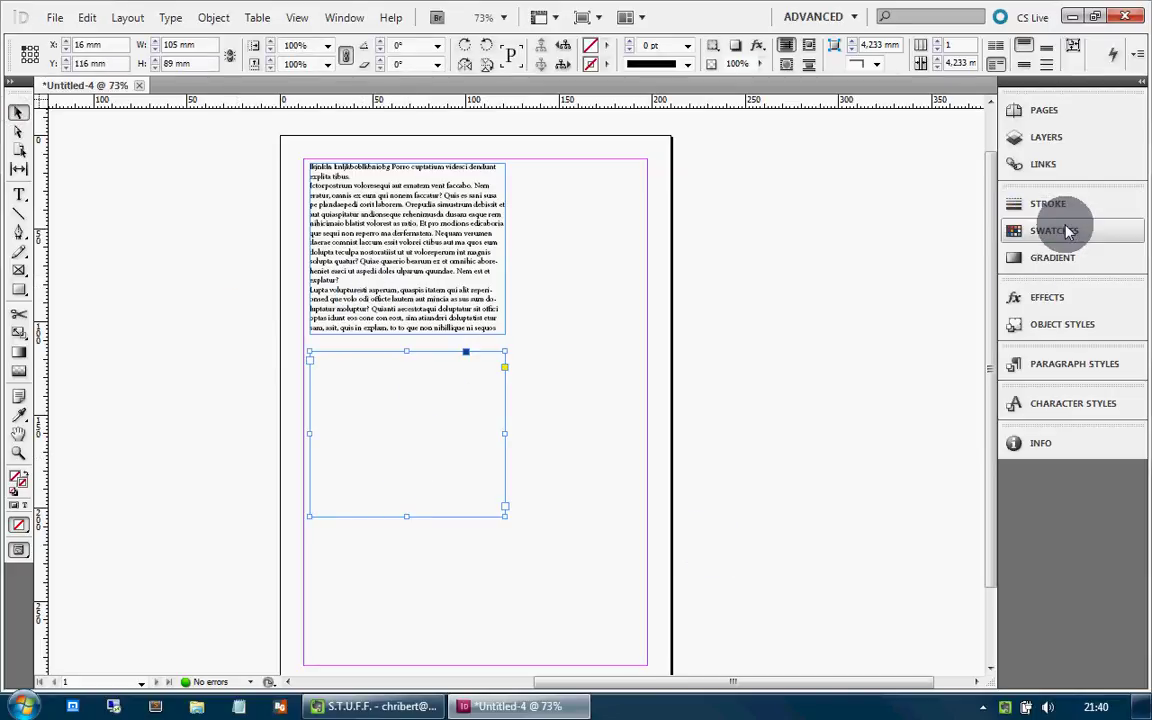
click(1096, 240)
scroll(903, 335, down, 1)
scroll(900, 330, up, 1)
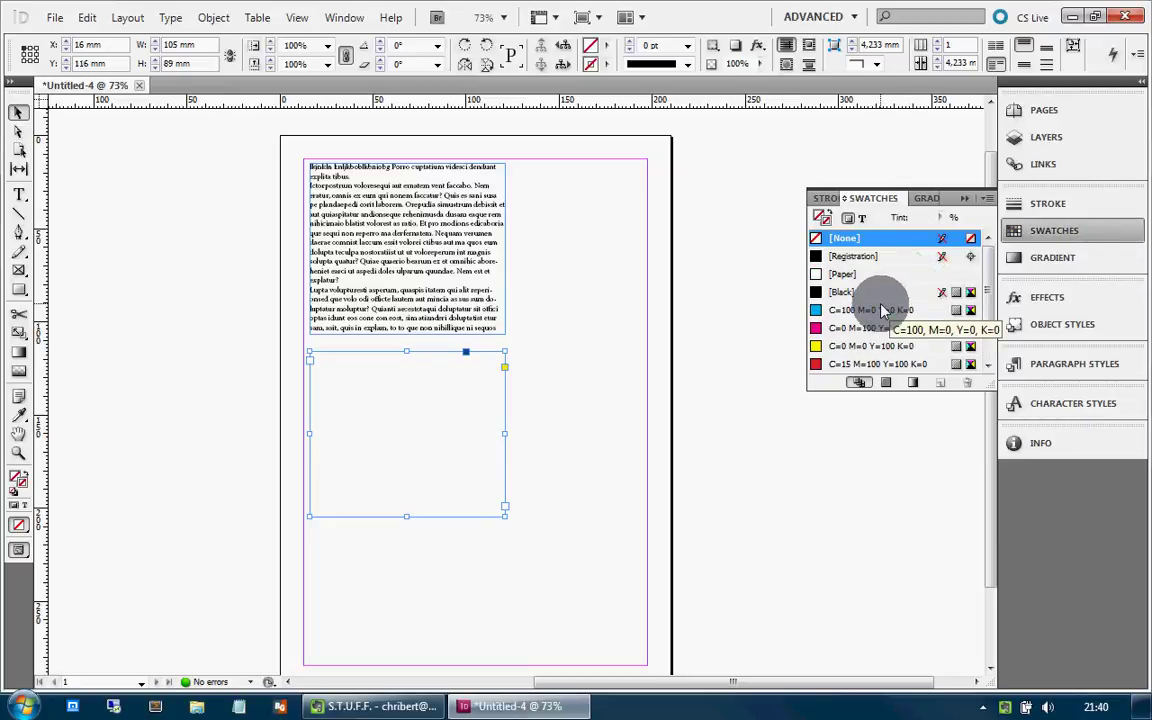
Step: Show the Colour panel and dock it with the Swatches and Gradient panels
click(344, 17)
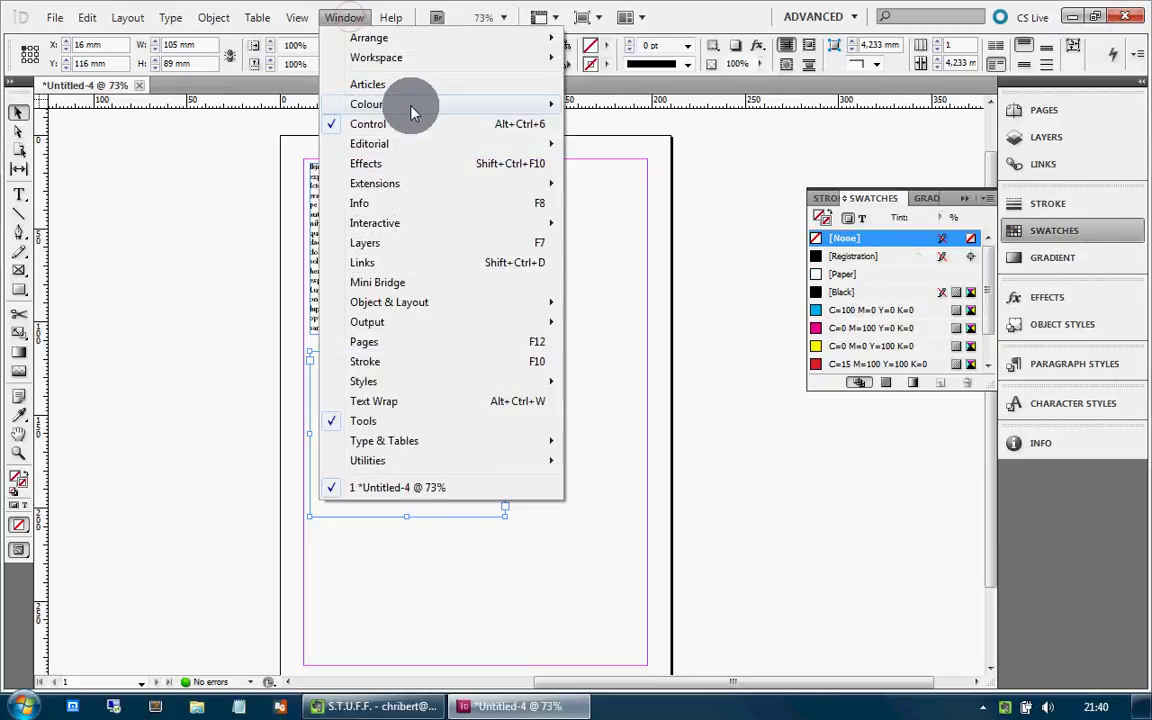
mouse_move(411, 104)
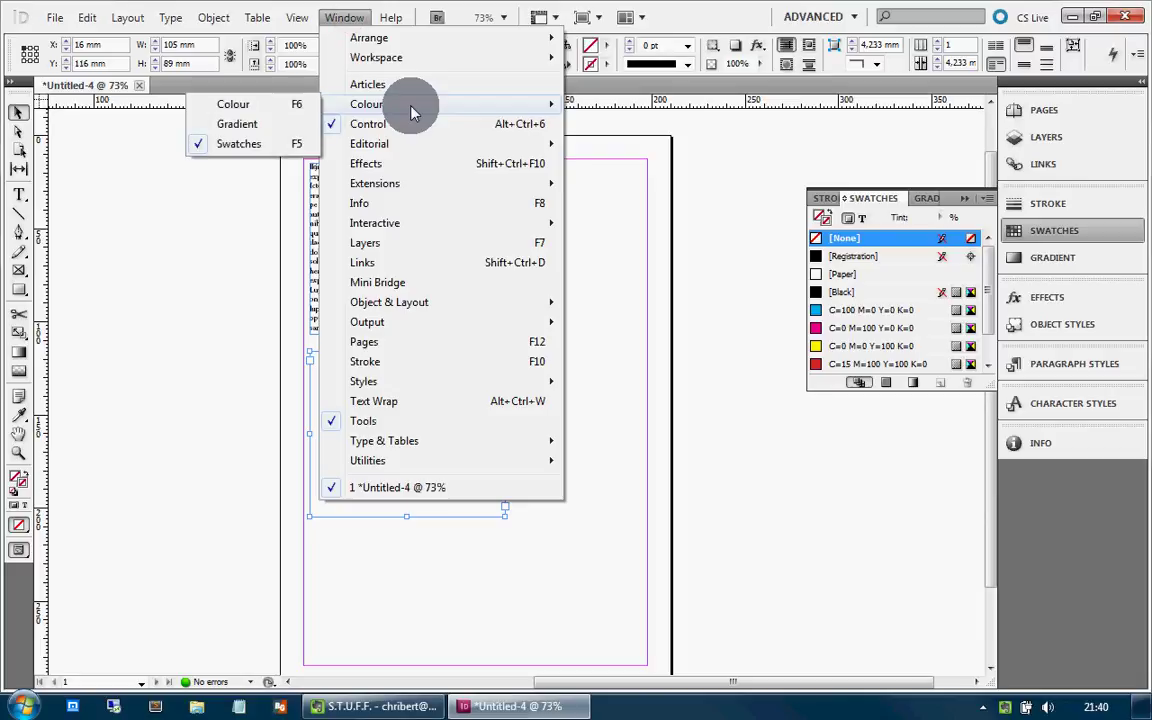
click(279, 108)
drag(597, 288, 1067, 250)
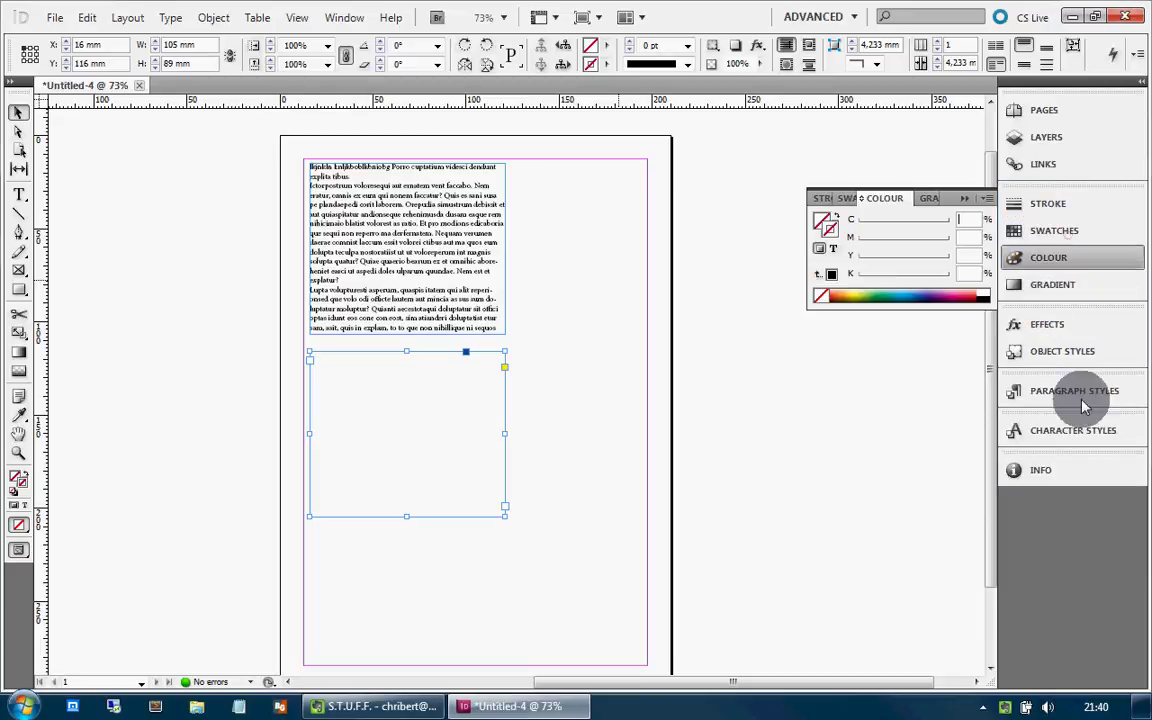
Step: Keep the lower frame without a stroke colour and fill it with light green (C=20 M=0 Y=50 K=0)
drag(956, 292, 820, 292)
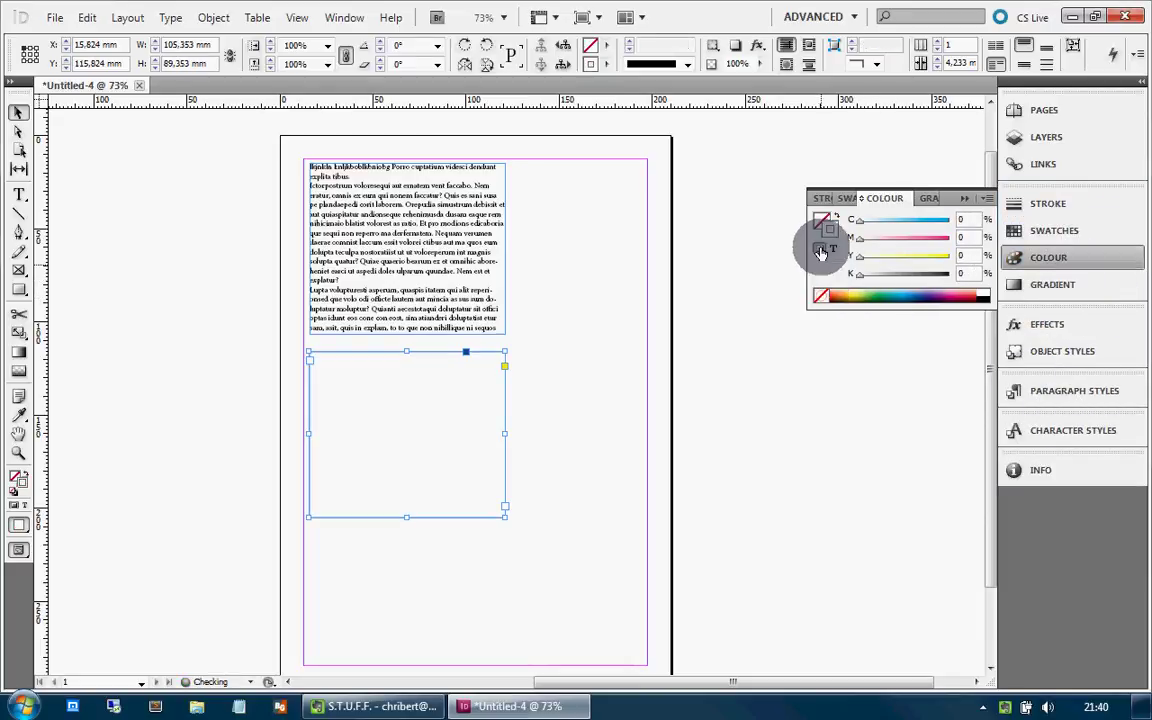
click(820, 297)
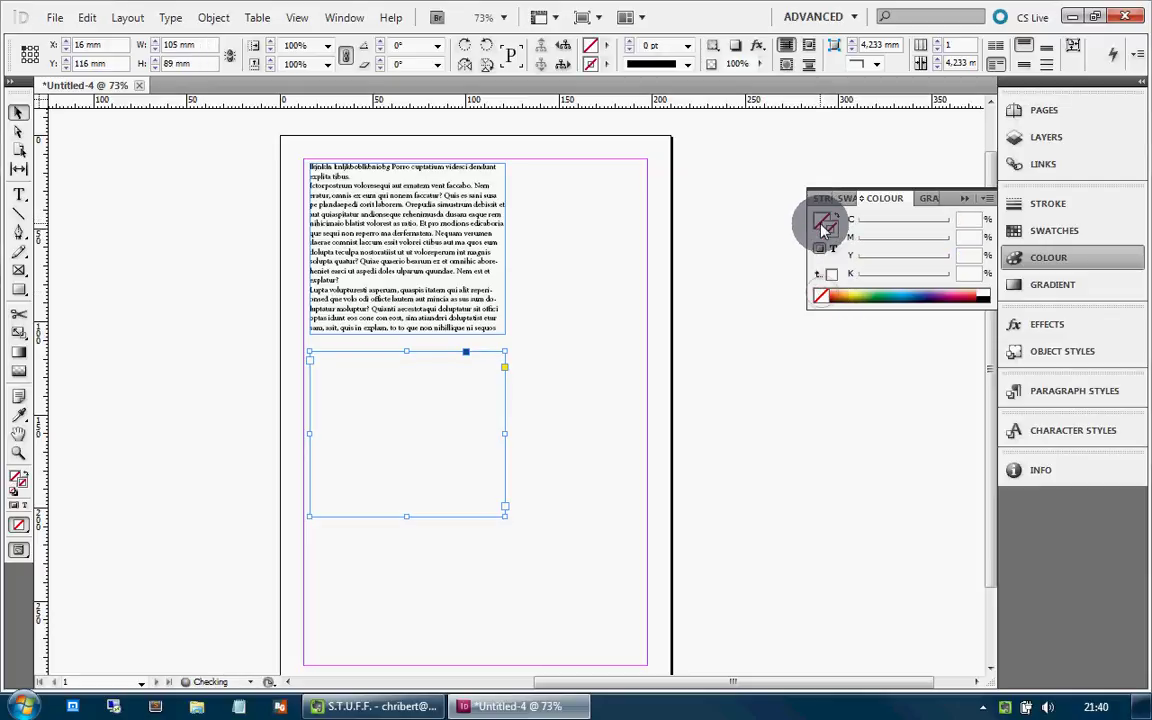
click(822, 218)
click(866, 295)
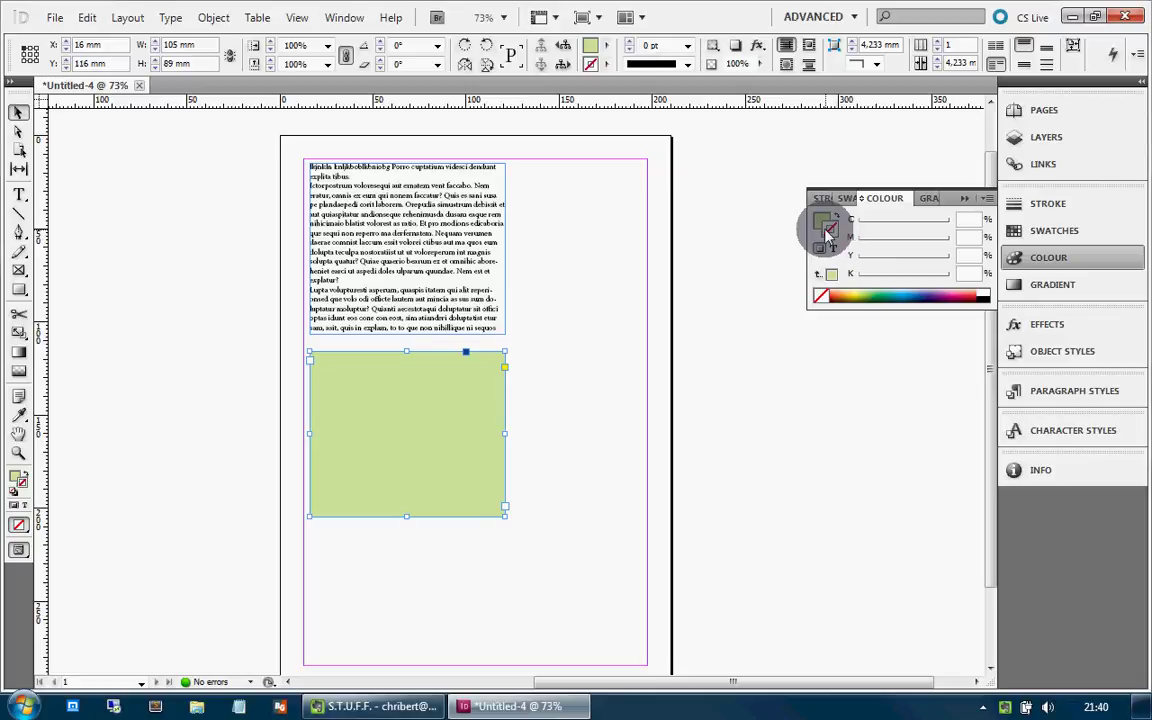
click(544, 388)
click(508, 428)
click(436, 453)
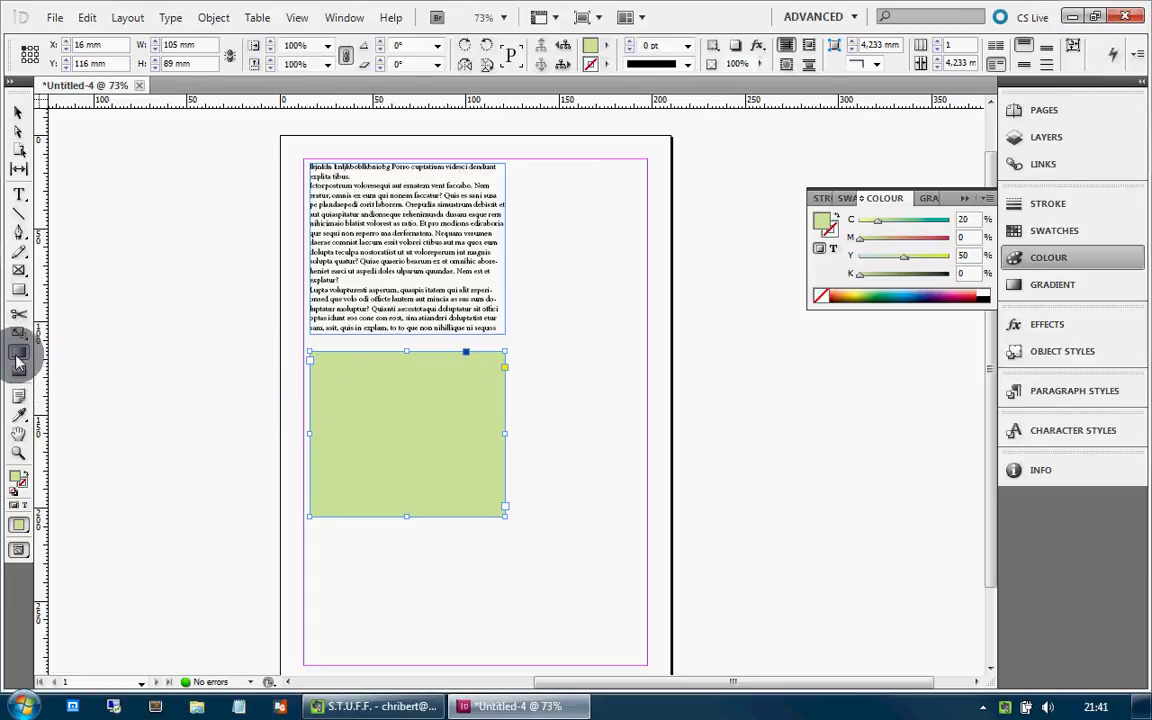
Step: Apply a horizontal linear gradient across the lower frame, running from blue to black, and deselect the frame
drag(313, 384, 500, 380)
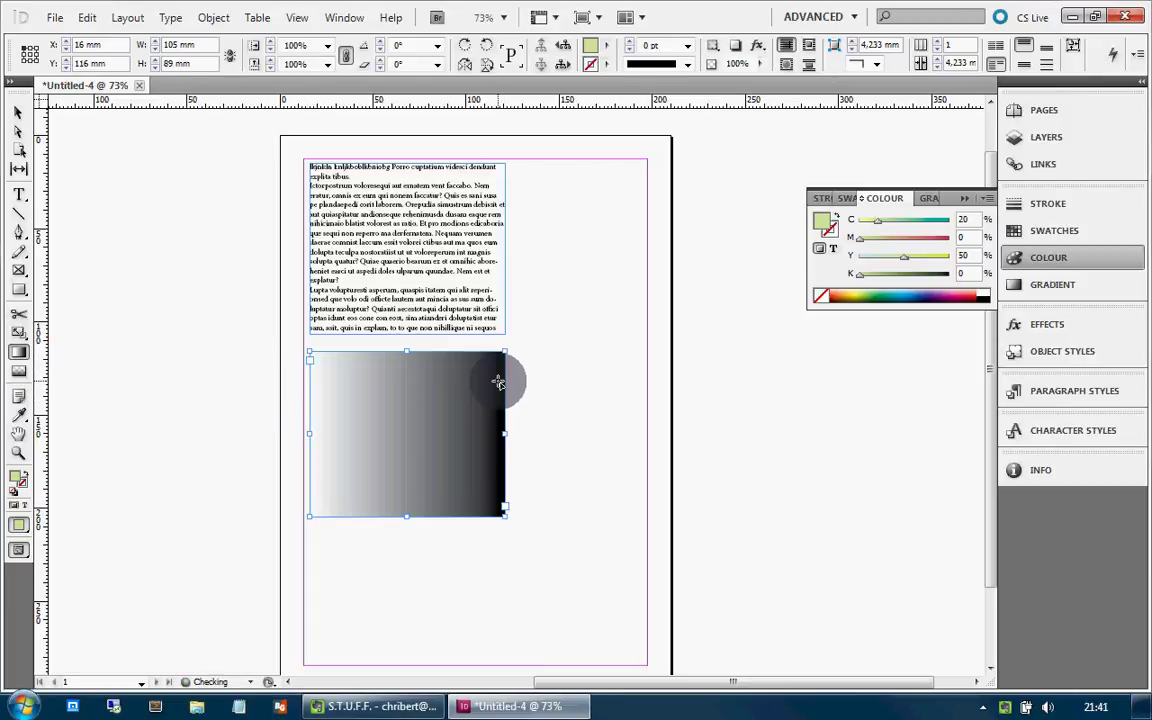
click(1050, 284)
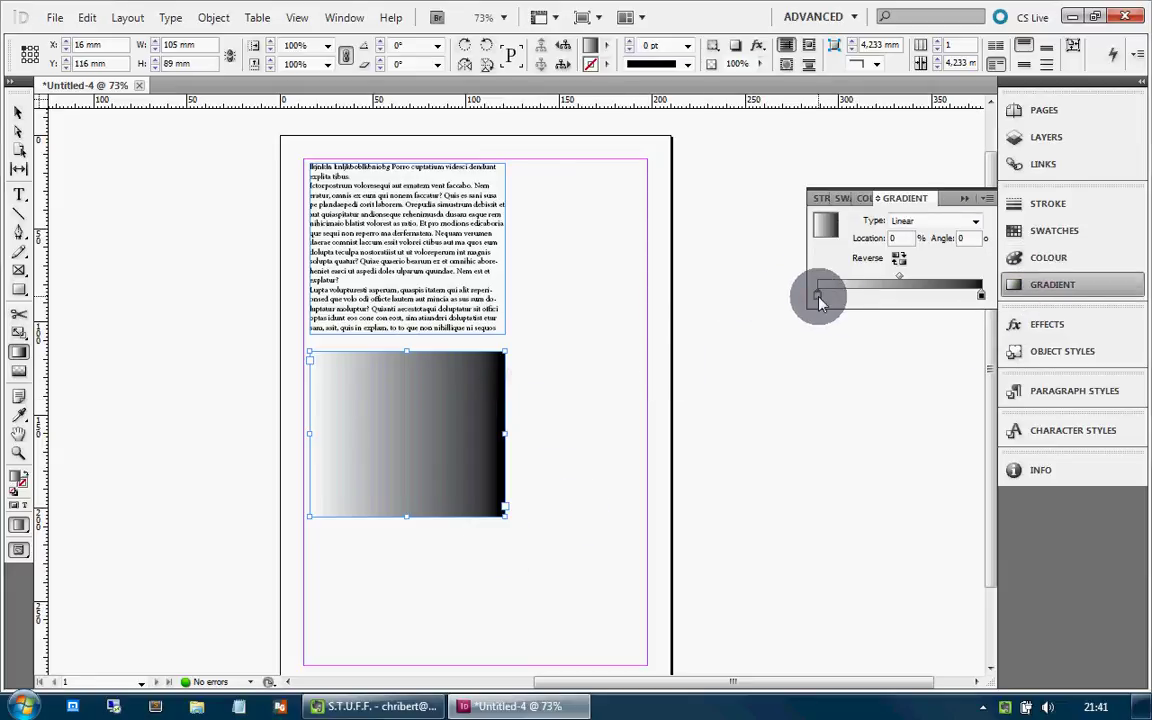
click(1048, 258)
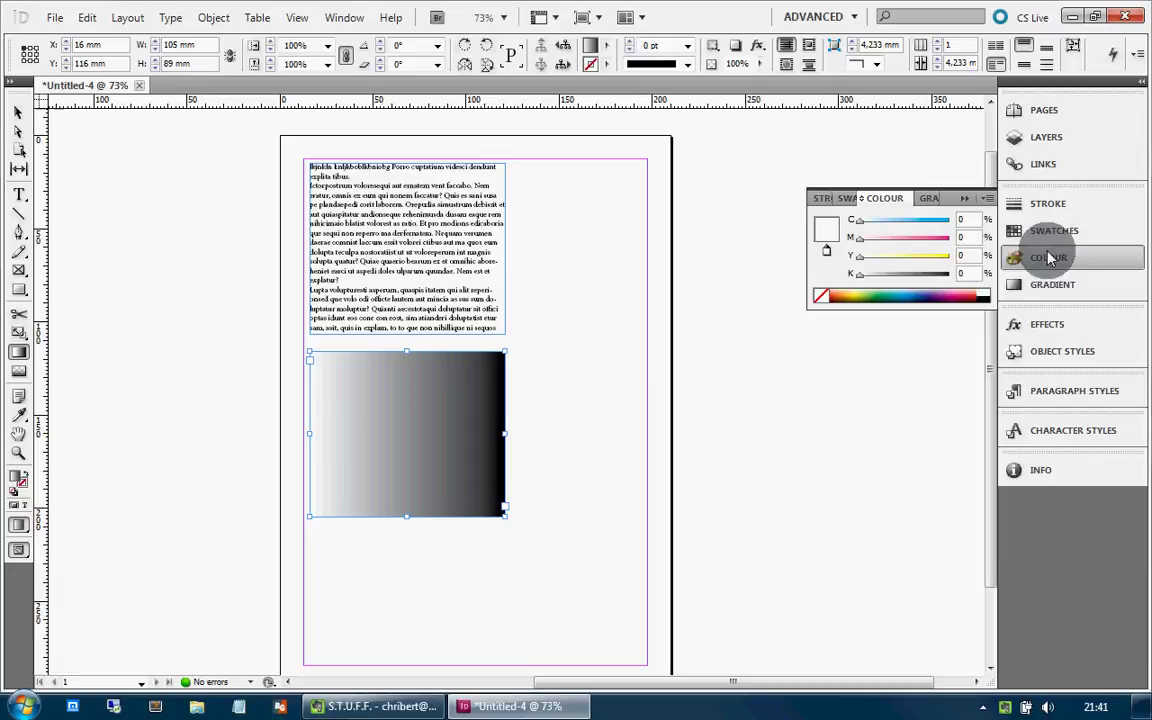
click(916, 296)
click(18, 112)
click(155, 405)
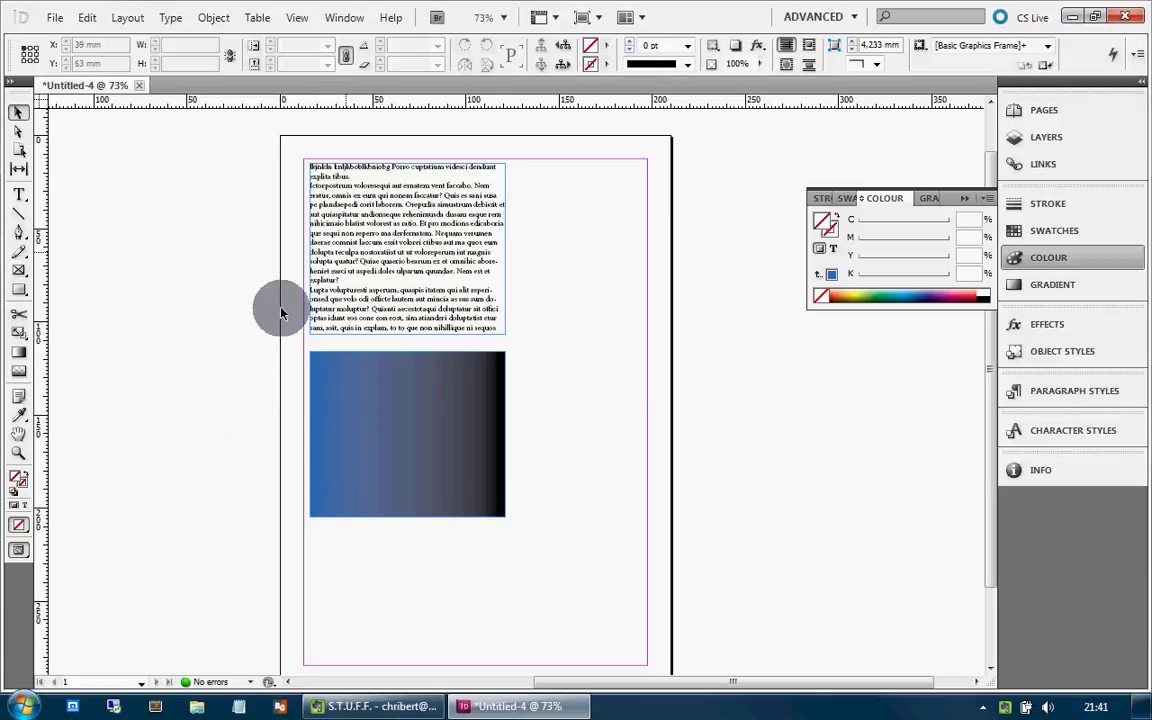
Step: Place the image 001.jpg into the gradient-filled frame
click(398, 441)
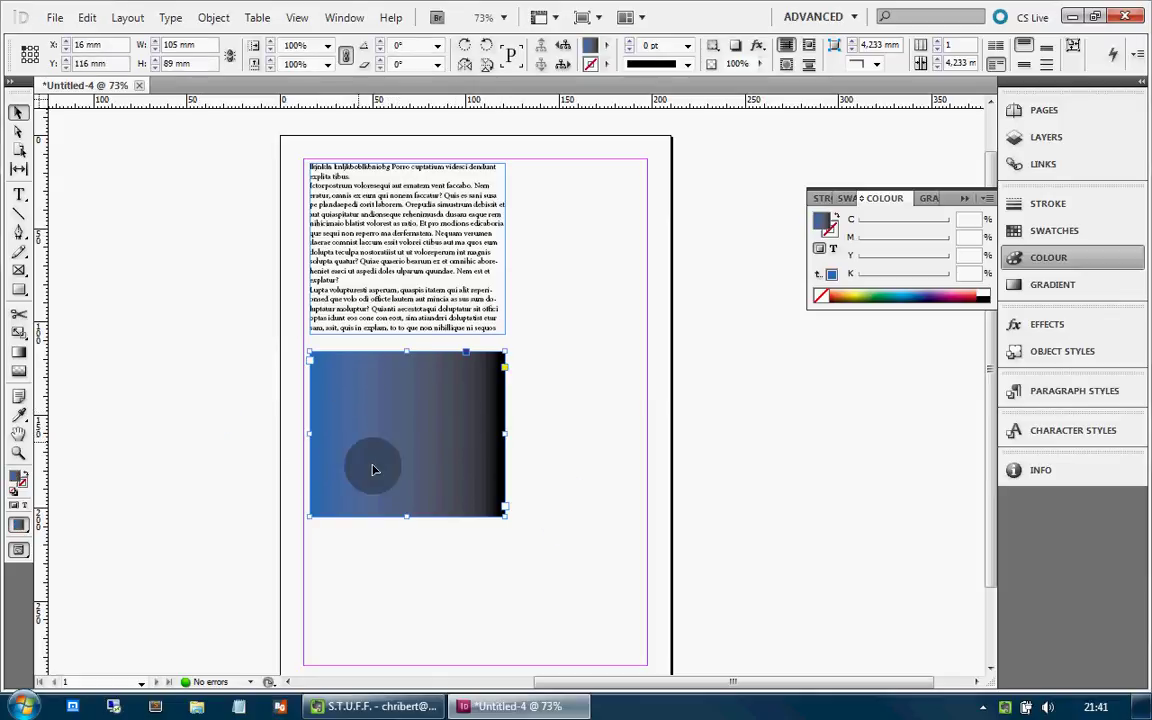
click(566, 418)
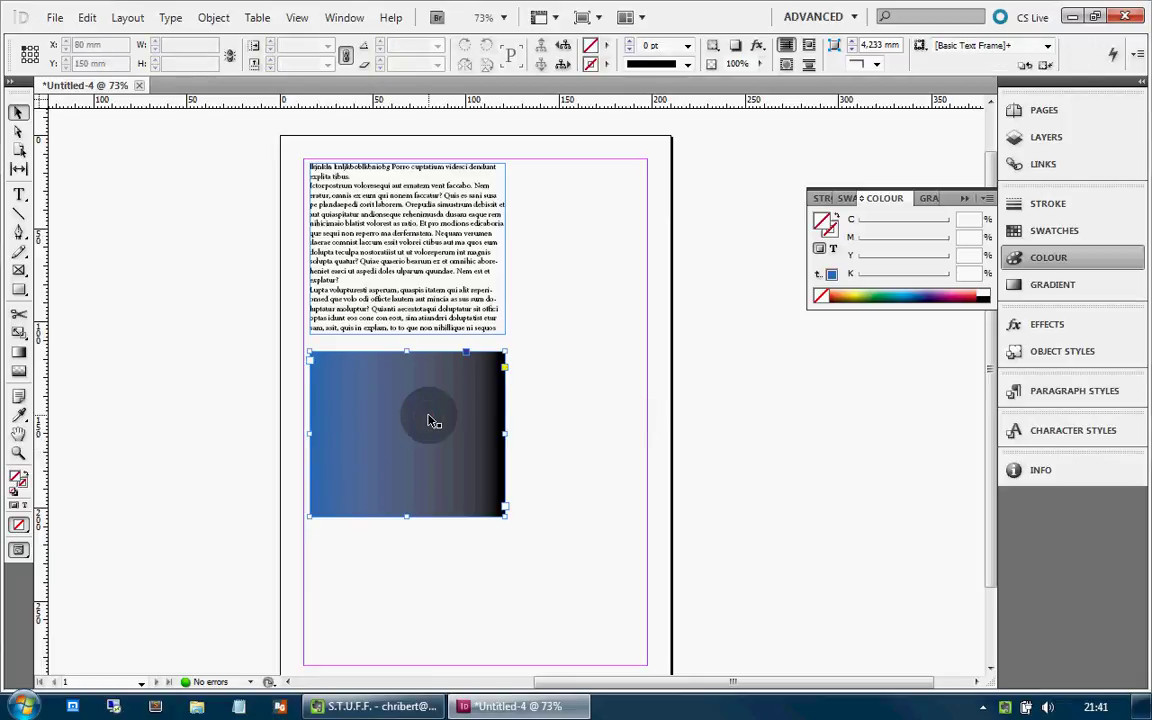
click(55, 17)
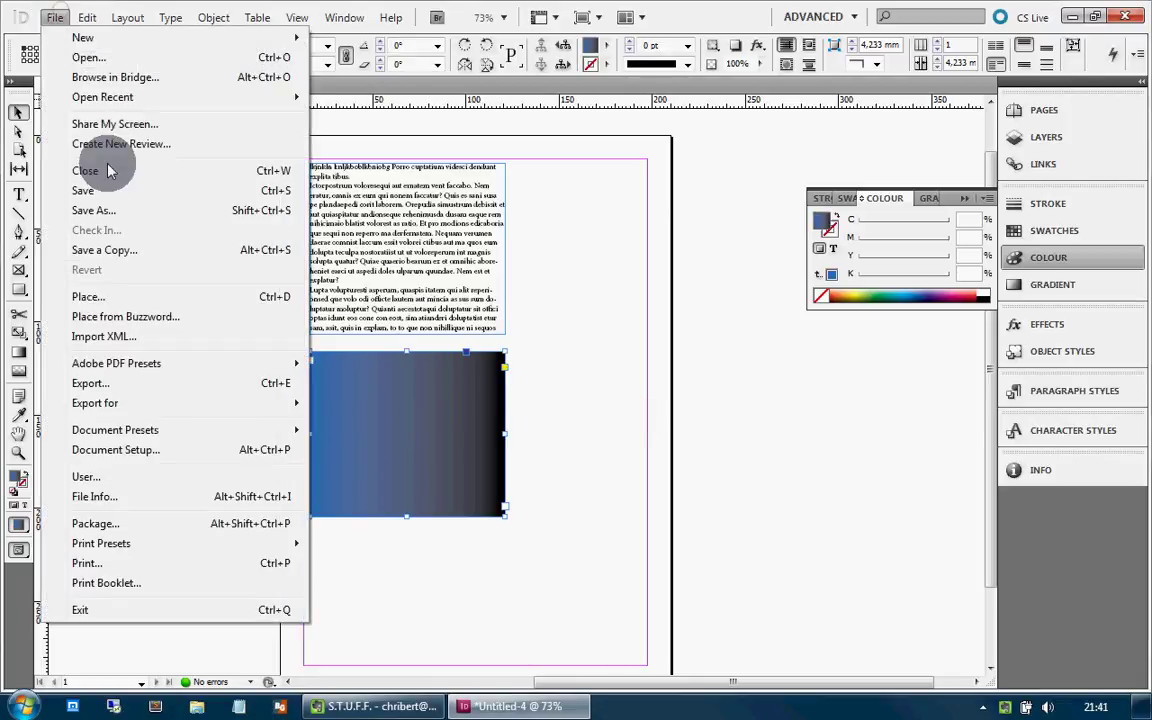
click(135, 300)
drag(683, 40, 656, 146)
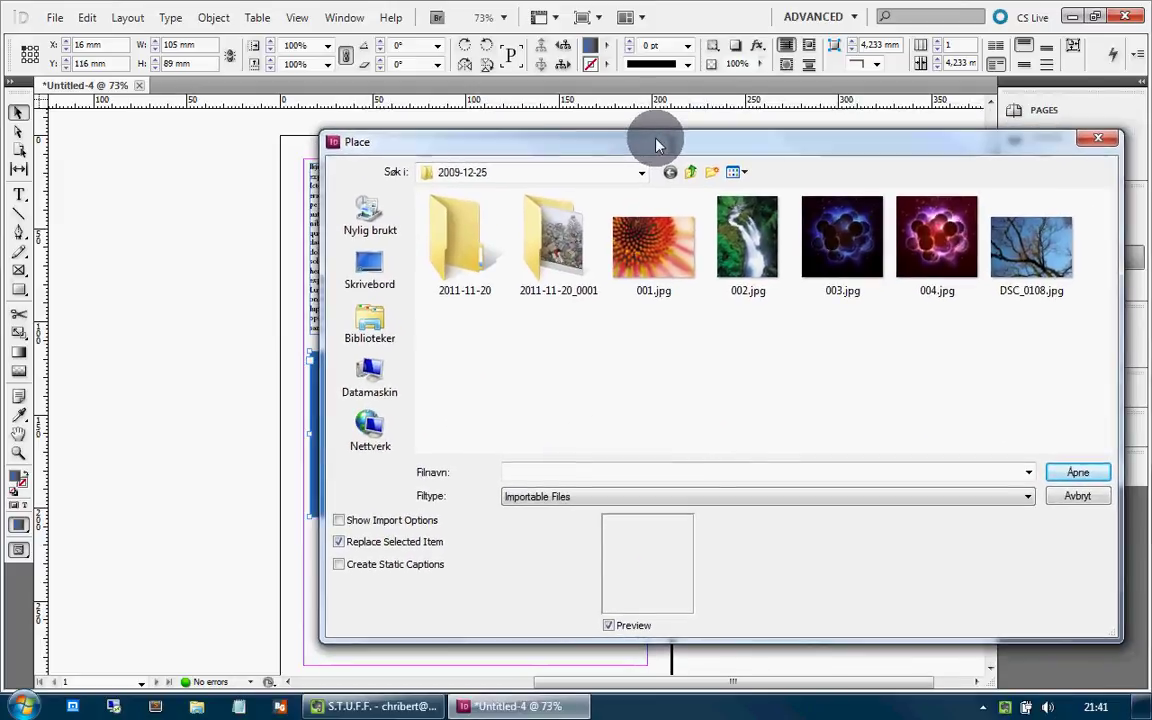
drag(815, 397, 573, 376)
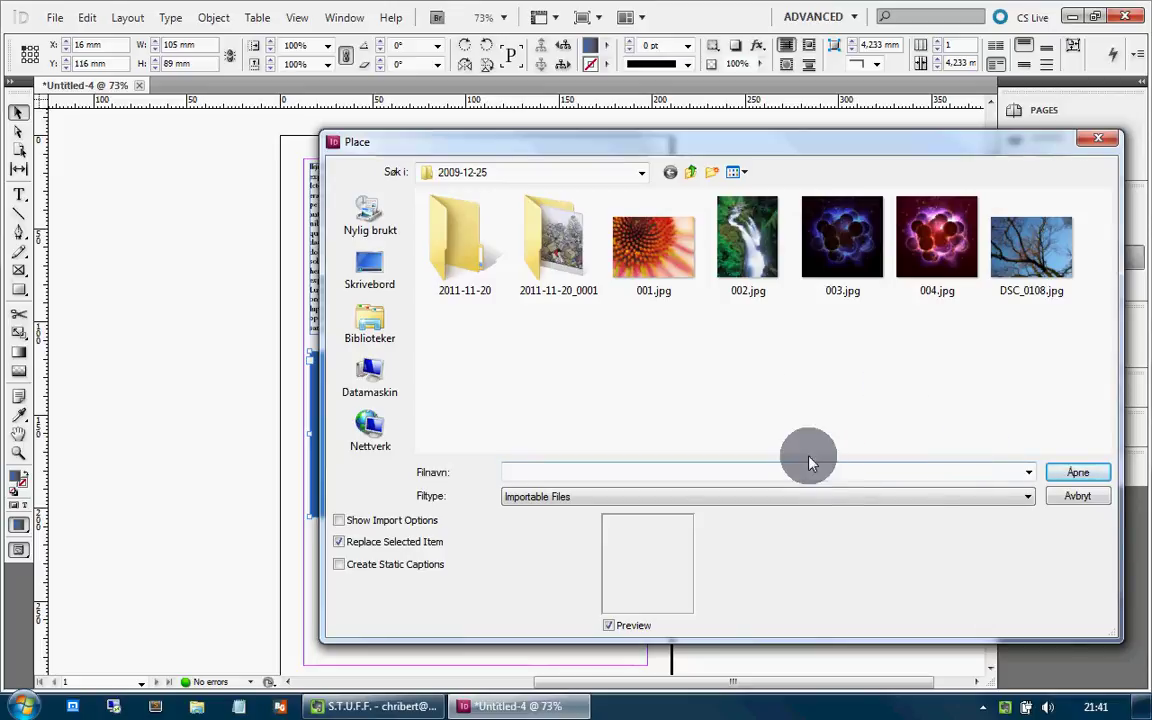
click(659, 262)
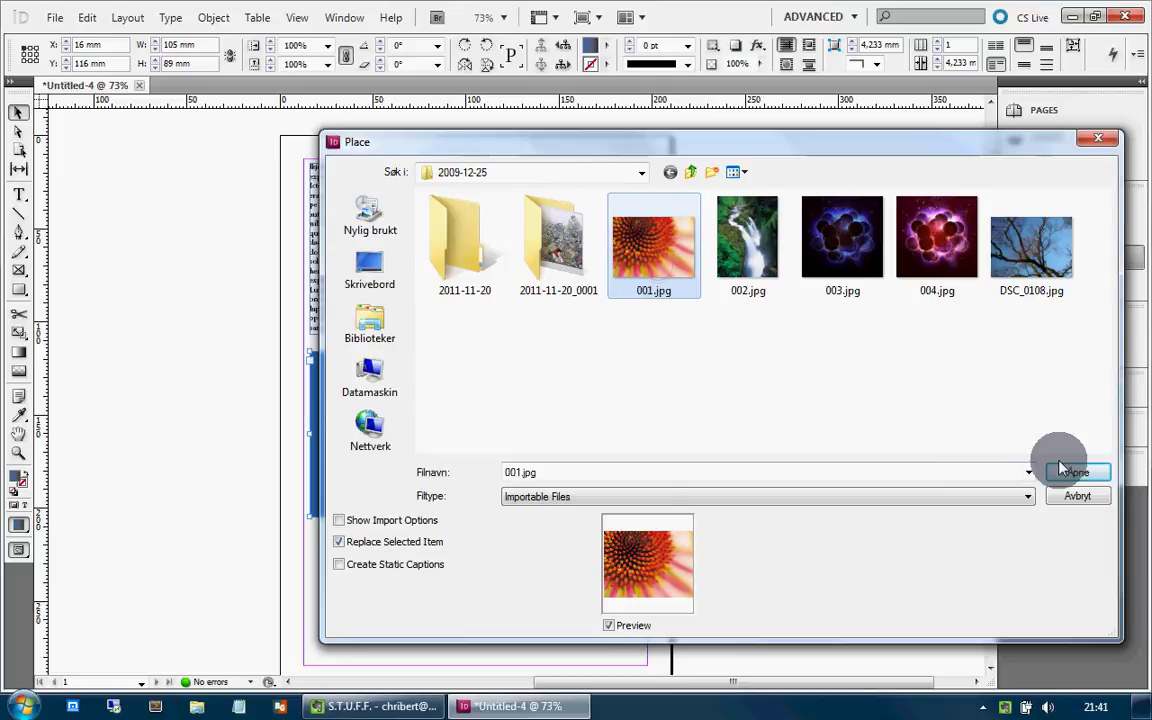
click(1060, 472)
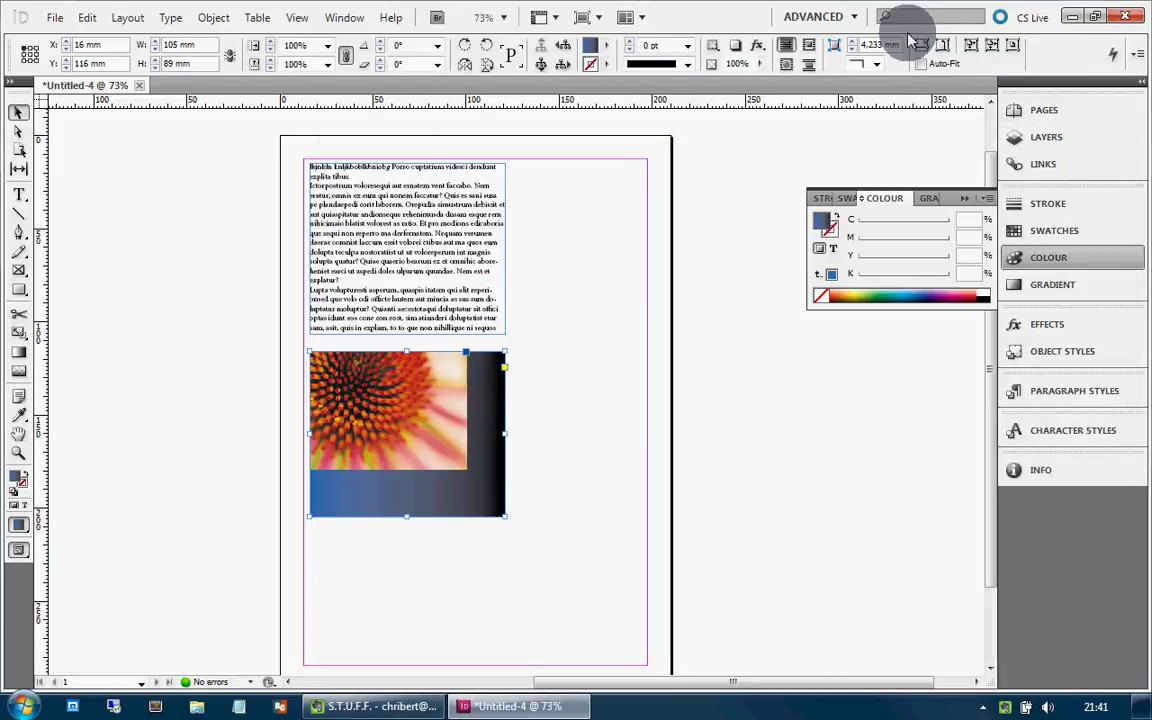
Step: Shift the placed flower image around inside its frame, ending at the frame's lower-left corner
click(391, 425)
drag(391, 425, 414, 450)
key(Escape)
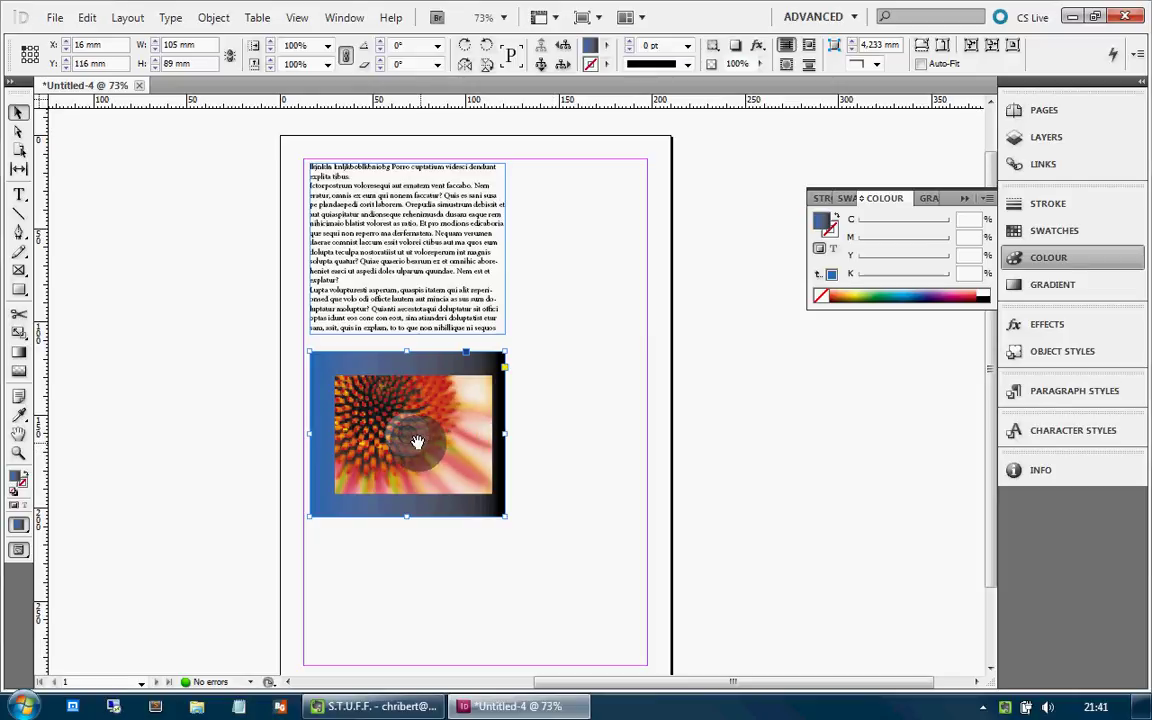
drag(407, 434, 332, 522)
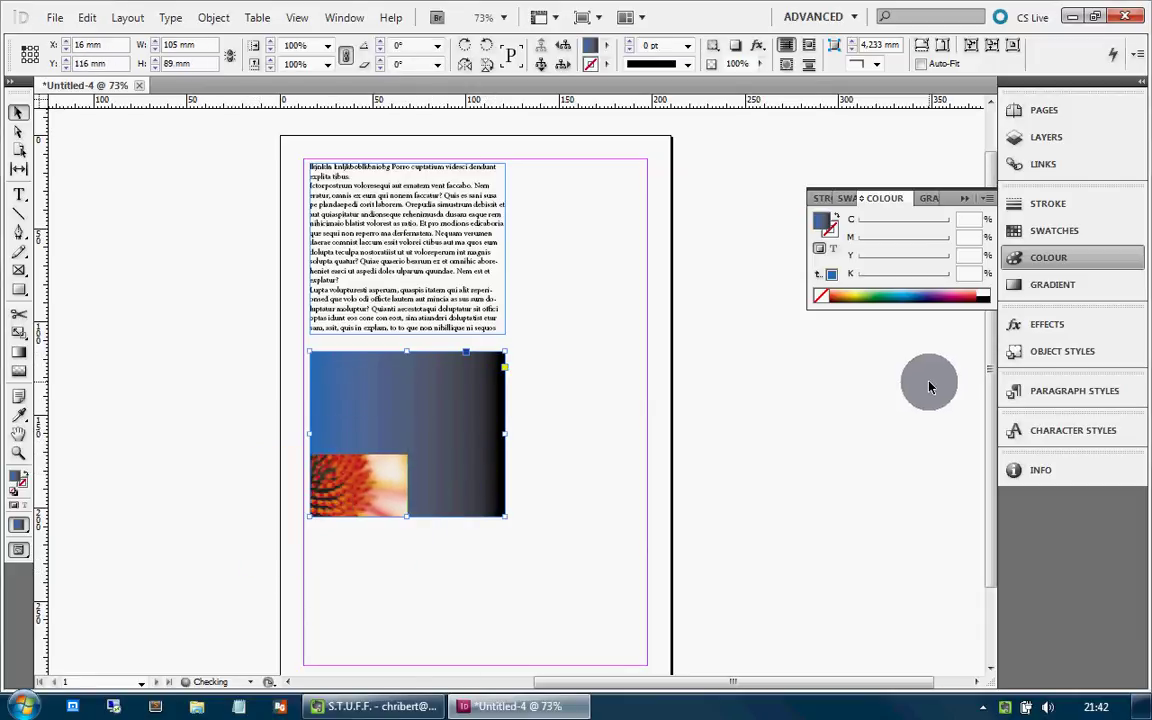
Step: Move the flower image back to the centre of its frame, finishing with the Direct Selection tool
click(727, 480)
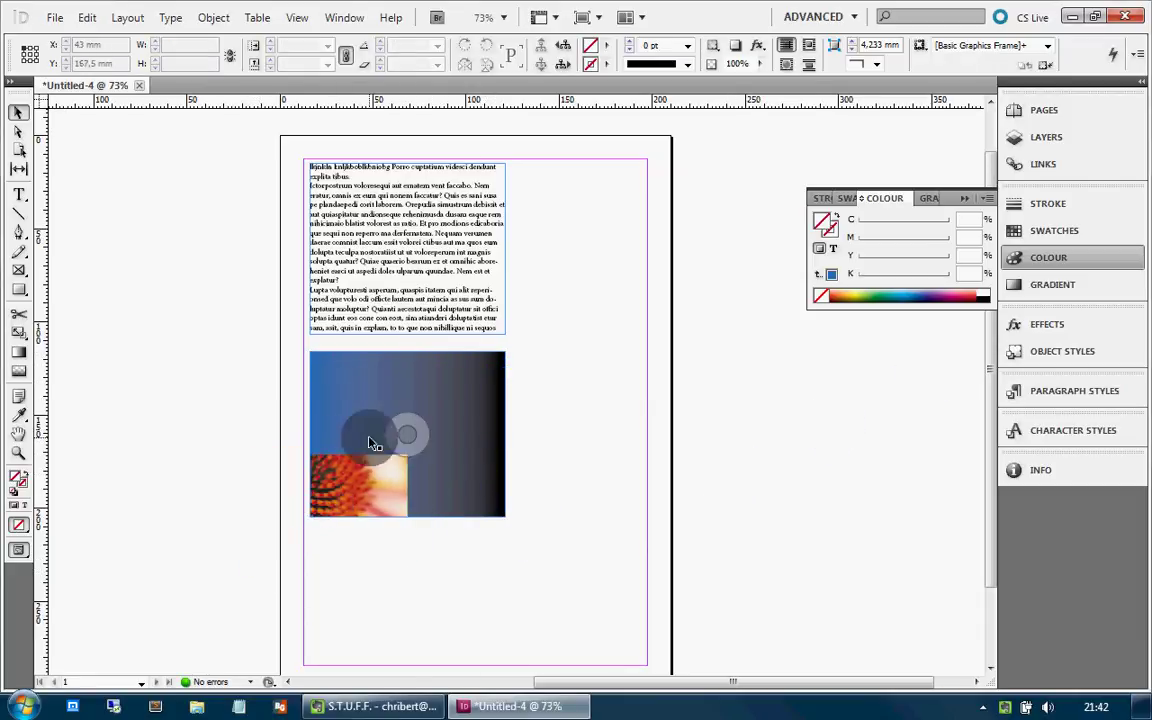
click(406, 440)
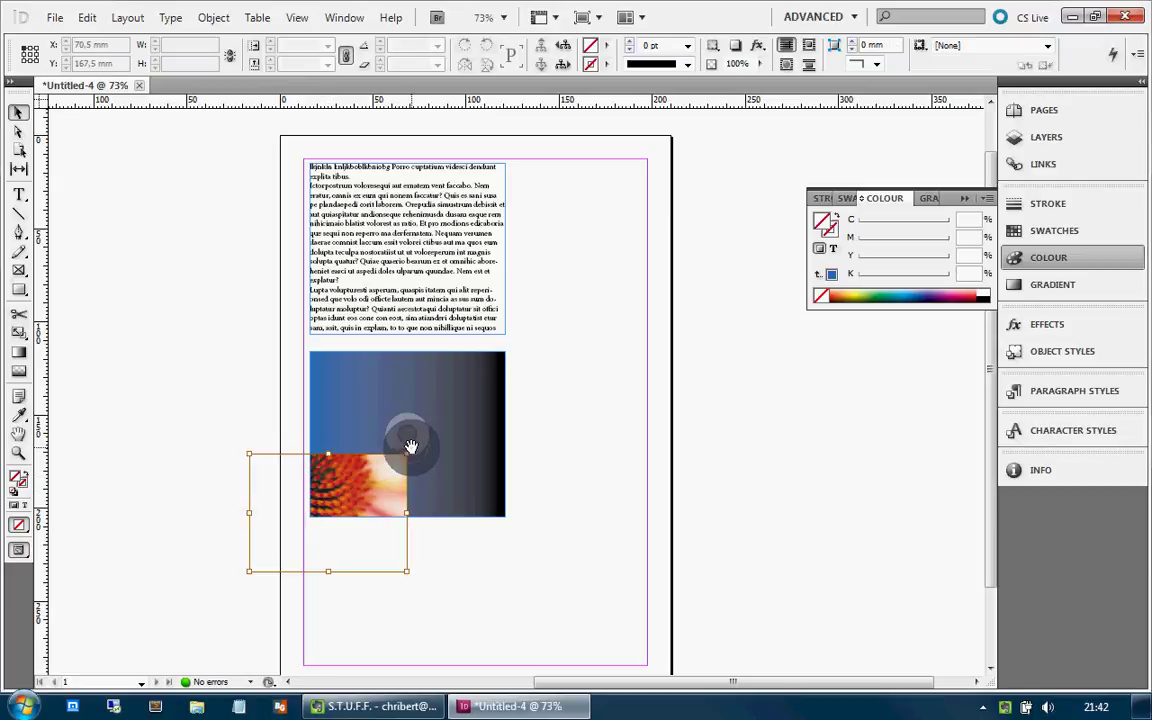
click(527, 548)
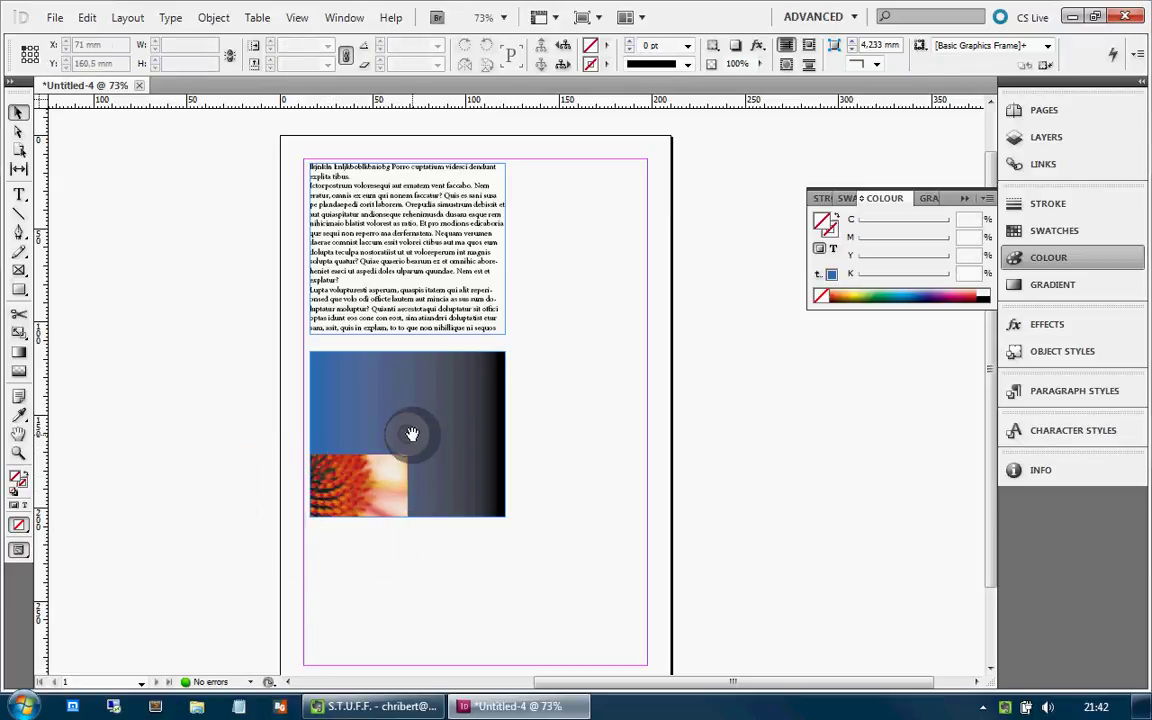
click(441, 519)
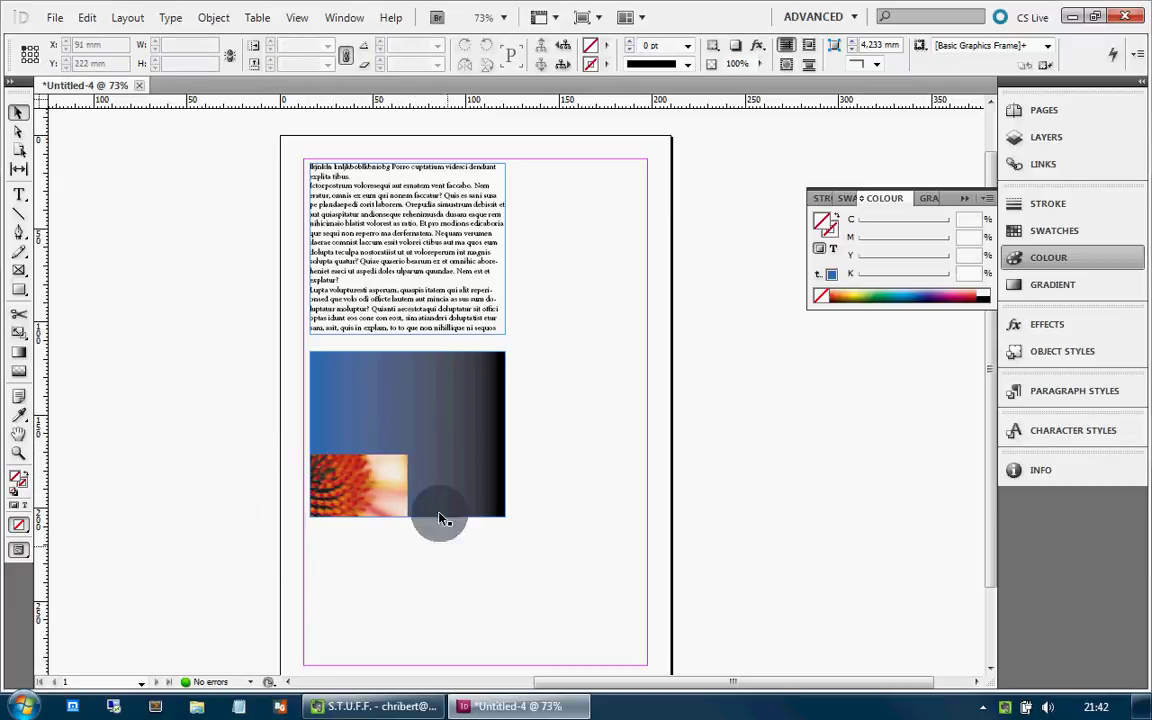
click(409, 433)
drag(412, 438, 447, 407)
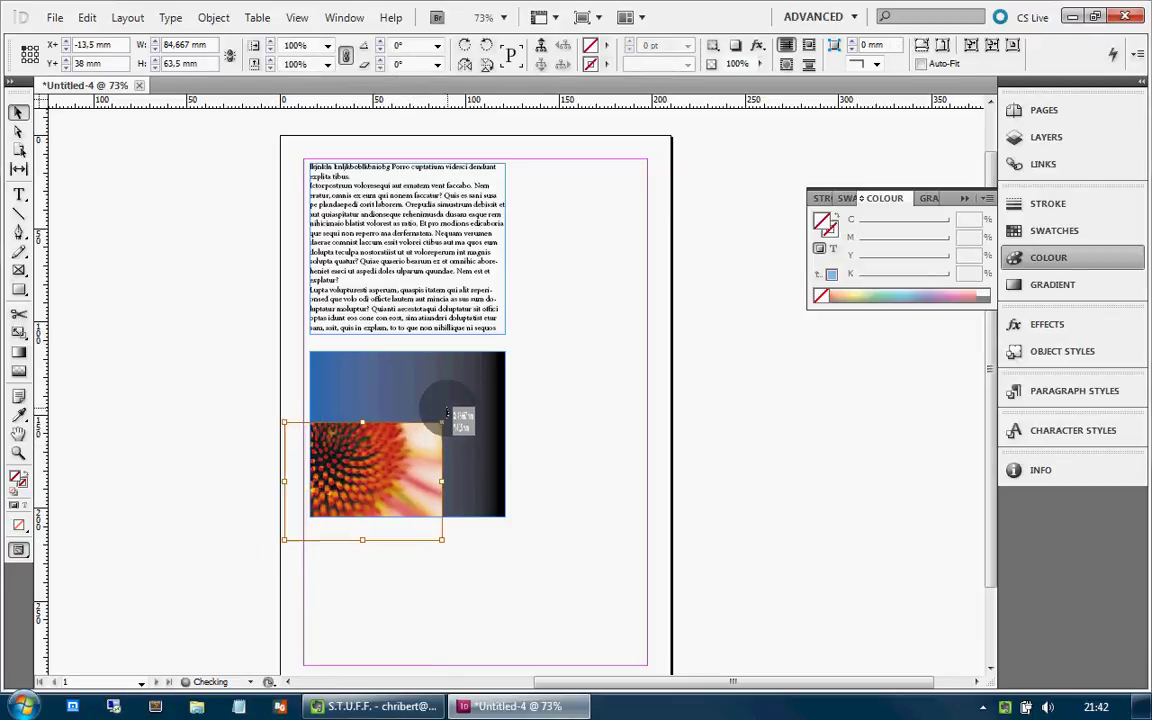
click(16, 133)
drag(373, 481, 407, 447)
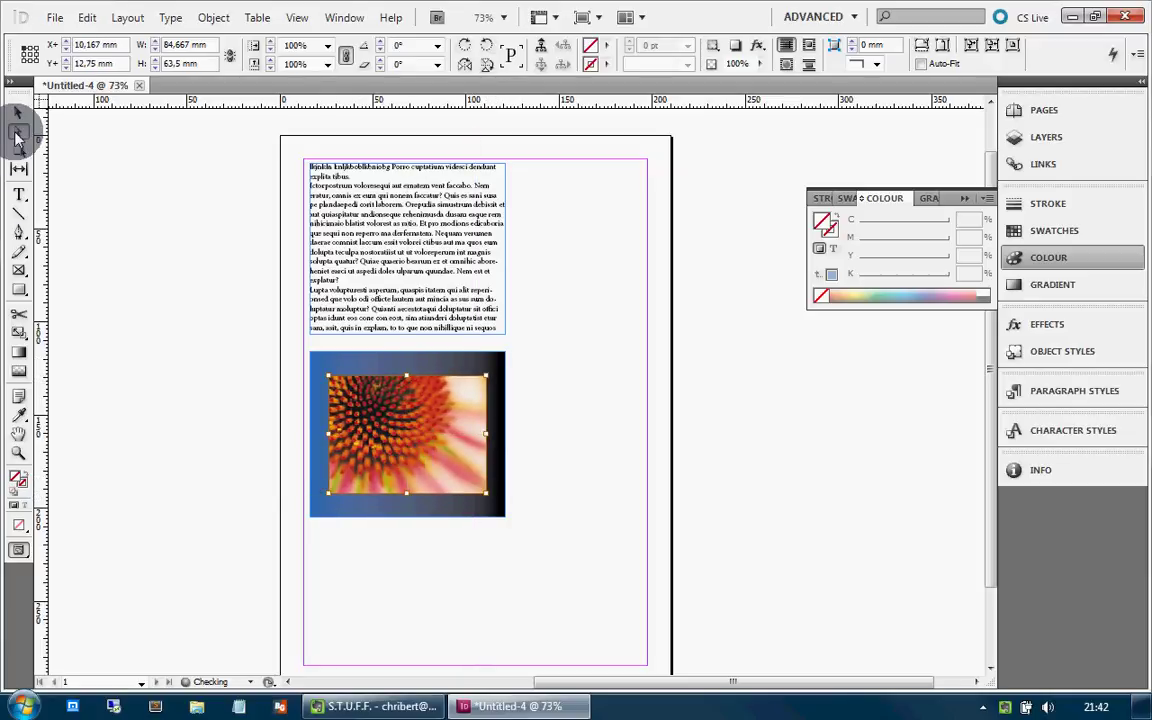
Step: Move the image frame with its content to about X 39 mm, Y 145 mm and the text frame down and slightly left
click(19, 112)
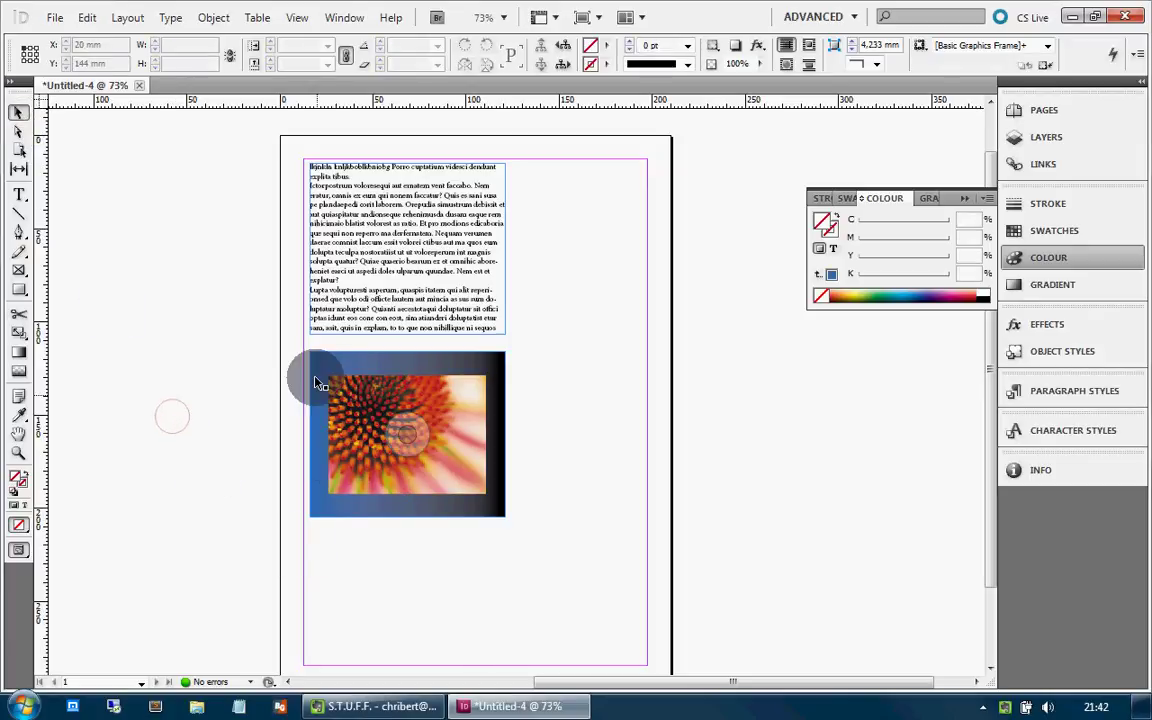
drag(315, 366, 450, 436)
drag(373, 185, 363, 225)
drag(604, 507, 517, 500)
Step: Reshape the text frame by pulling its lower-right corner point to about X 140 mm, Y 107 mm
click(19, 133)
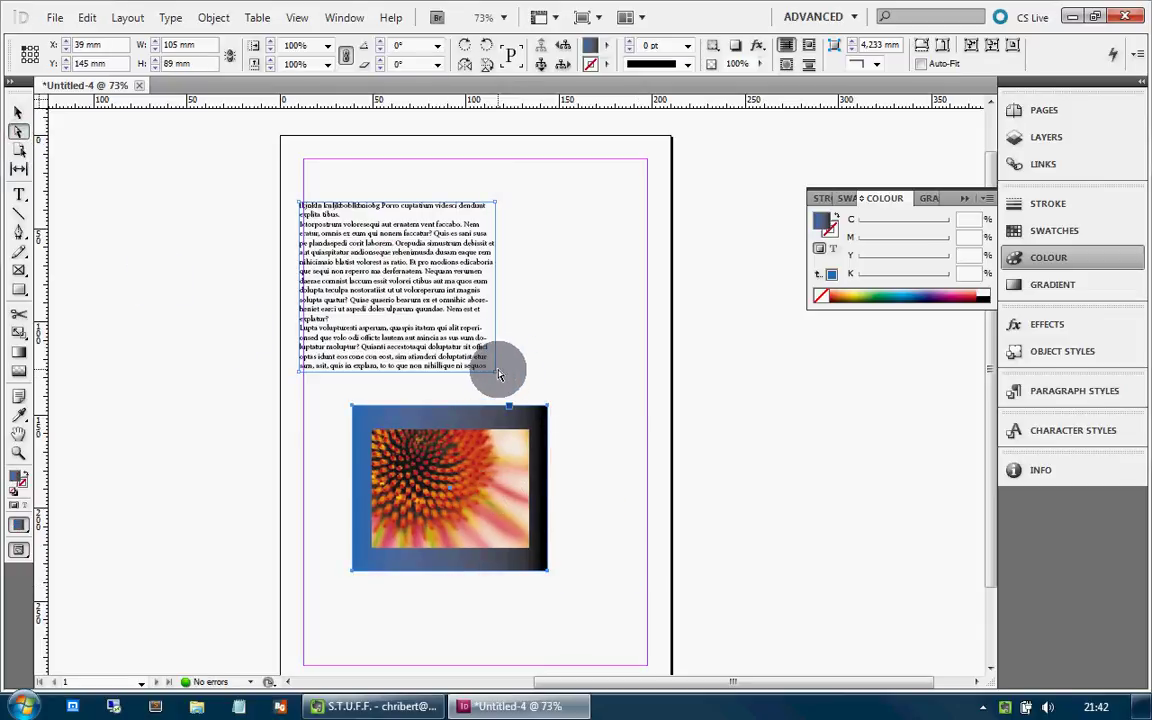
click(502, 377)
drag(495, 377, 540, 335)
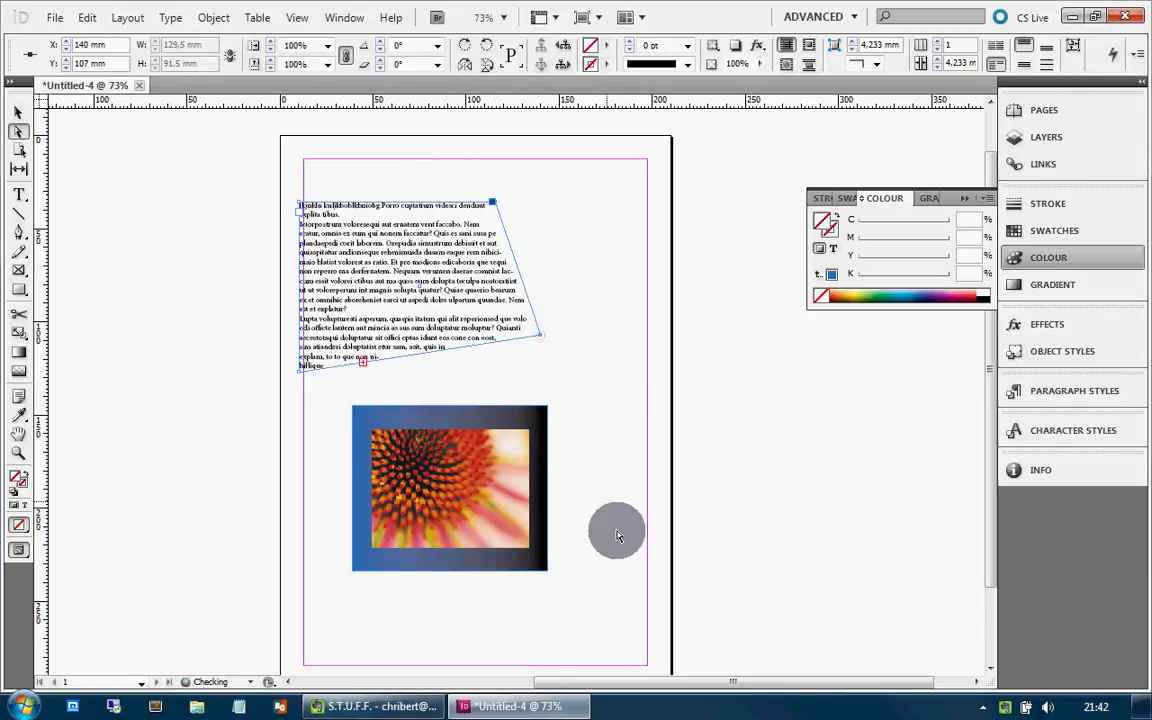
Step: Enlarge the flower image inside its frame to about 161% and reposition it so it covers the whole frame
click(521, 537)
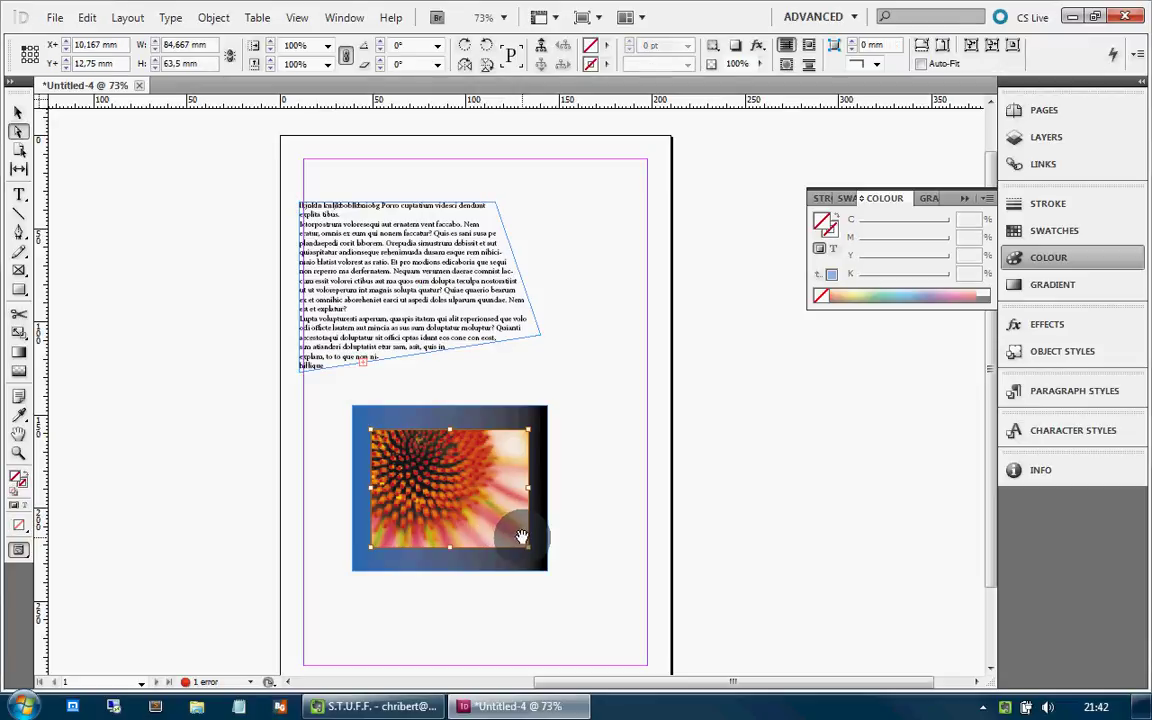
drag(530, 549, 561, 599)
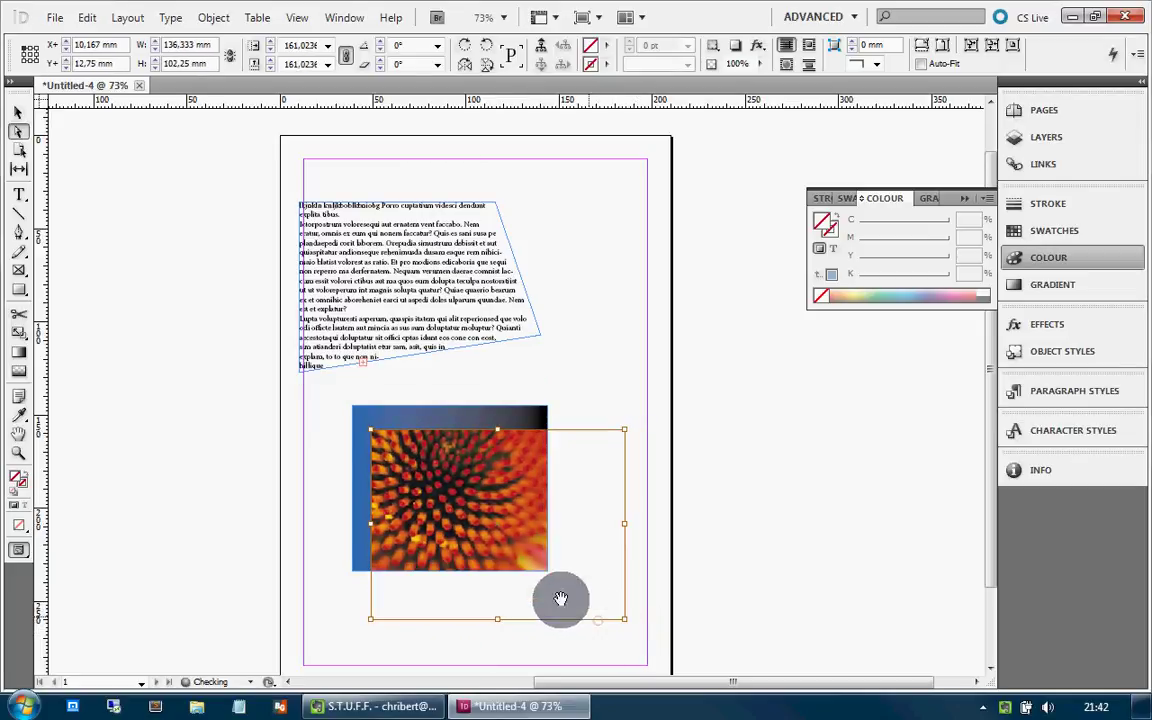
drag(453, 514, 436, 462)
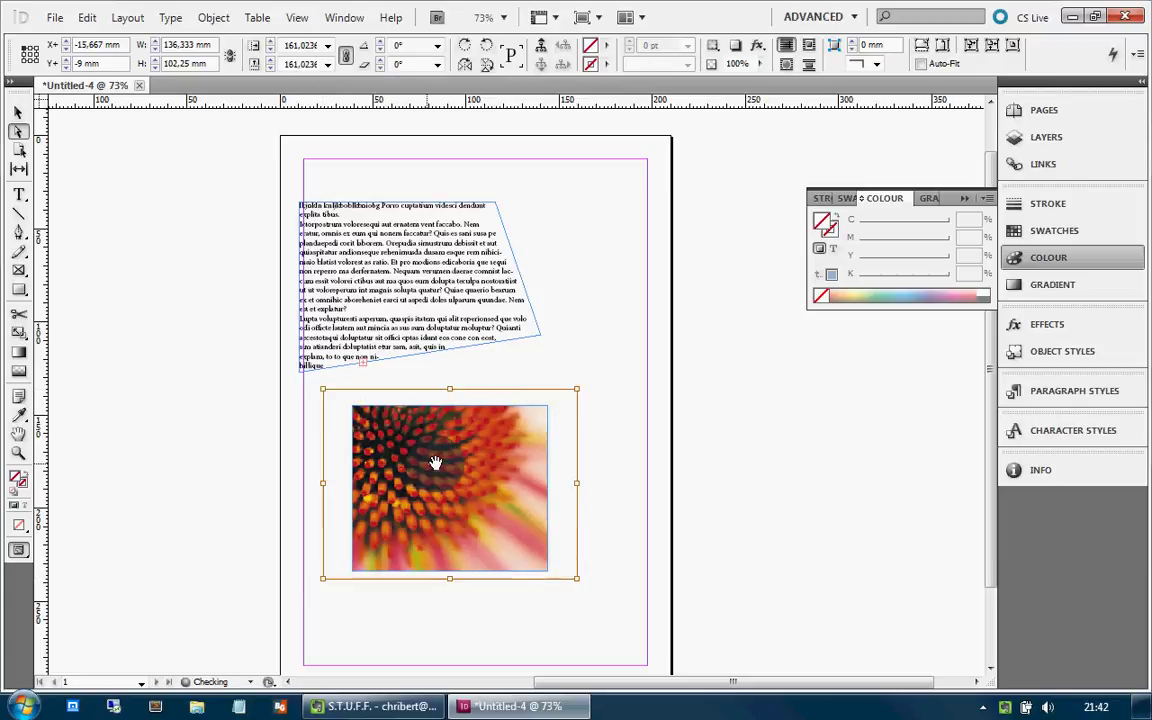
click(636, 454)
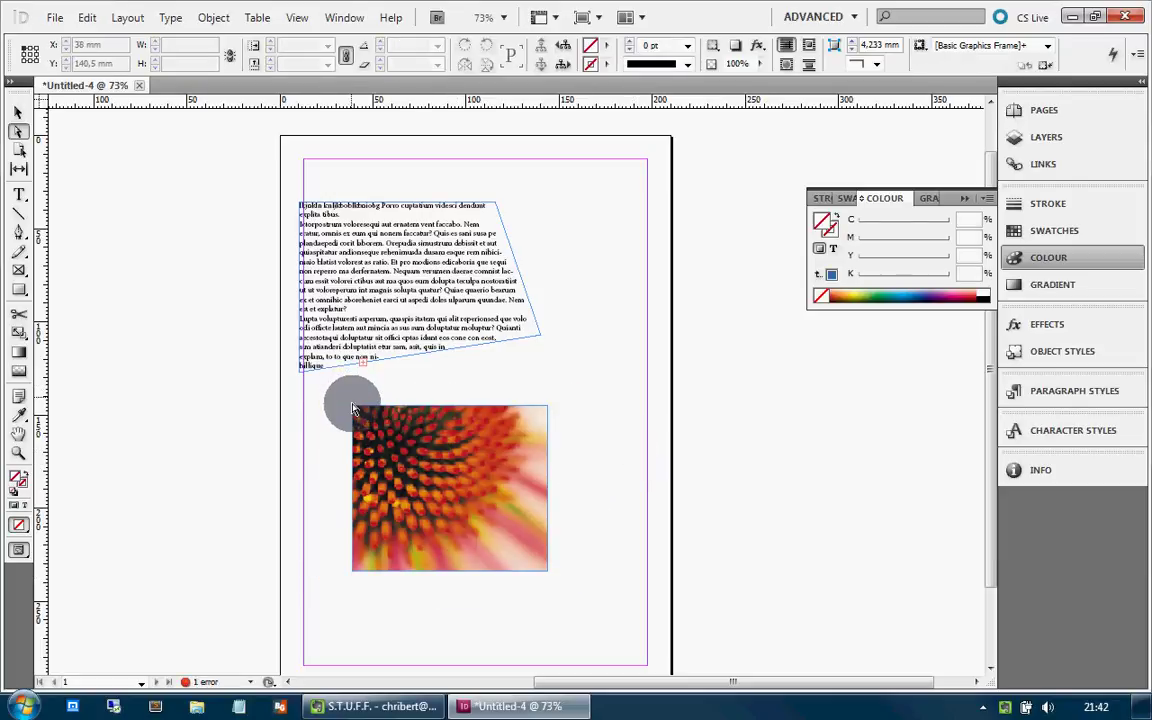
click(18, 131)
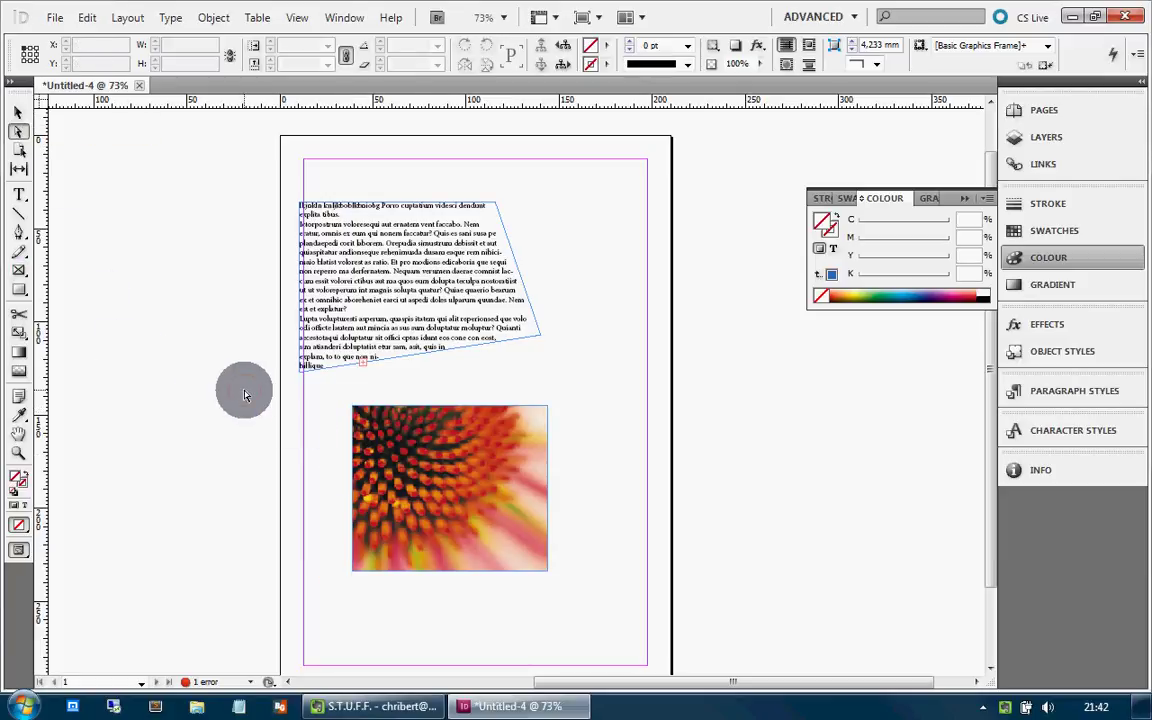
click(14, 113)
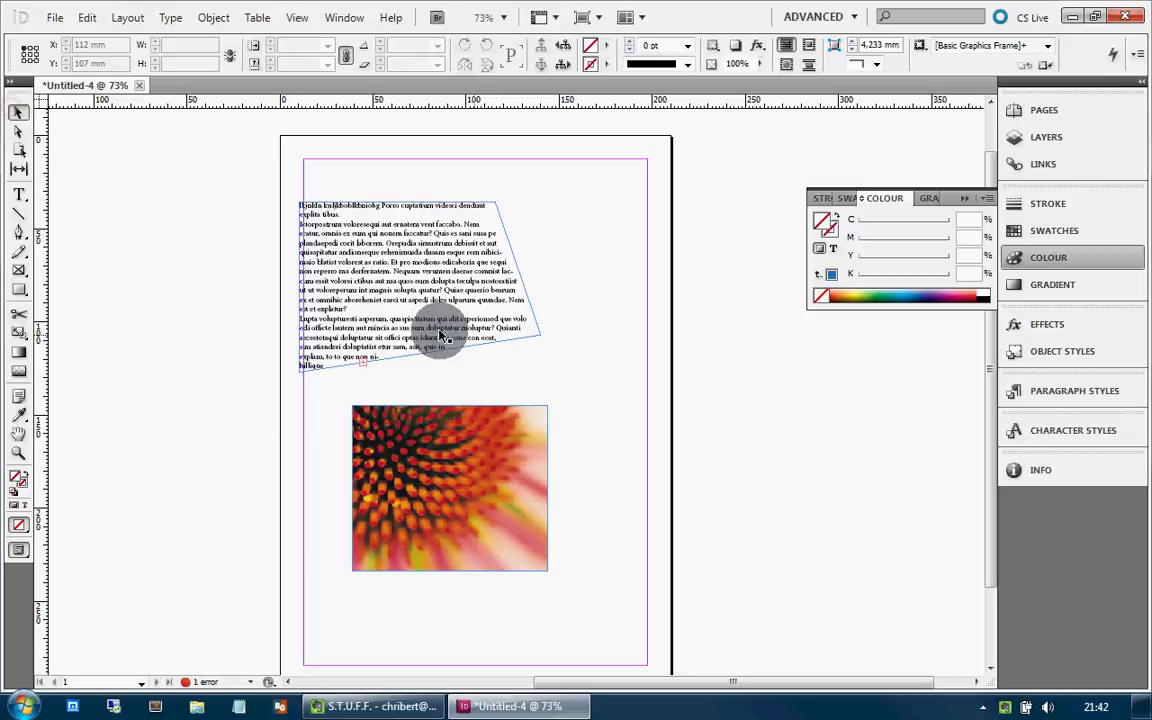
click(20, 234)
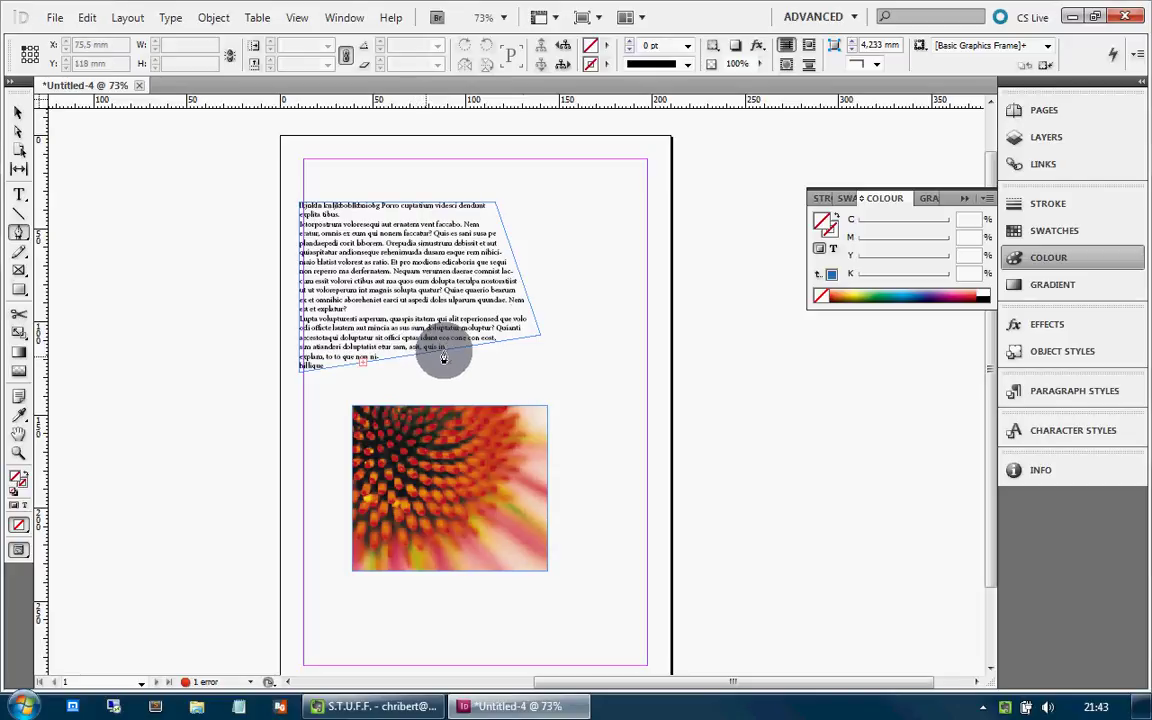
click(519, 280)
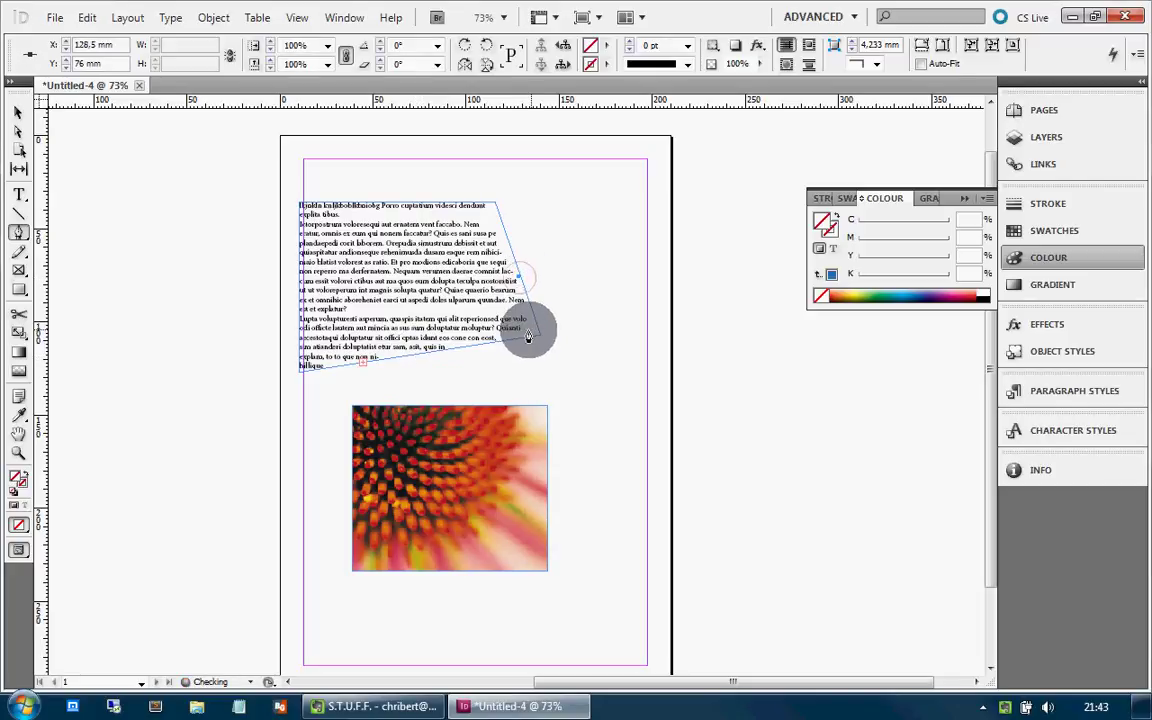
click(485, 333)
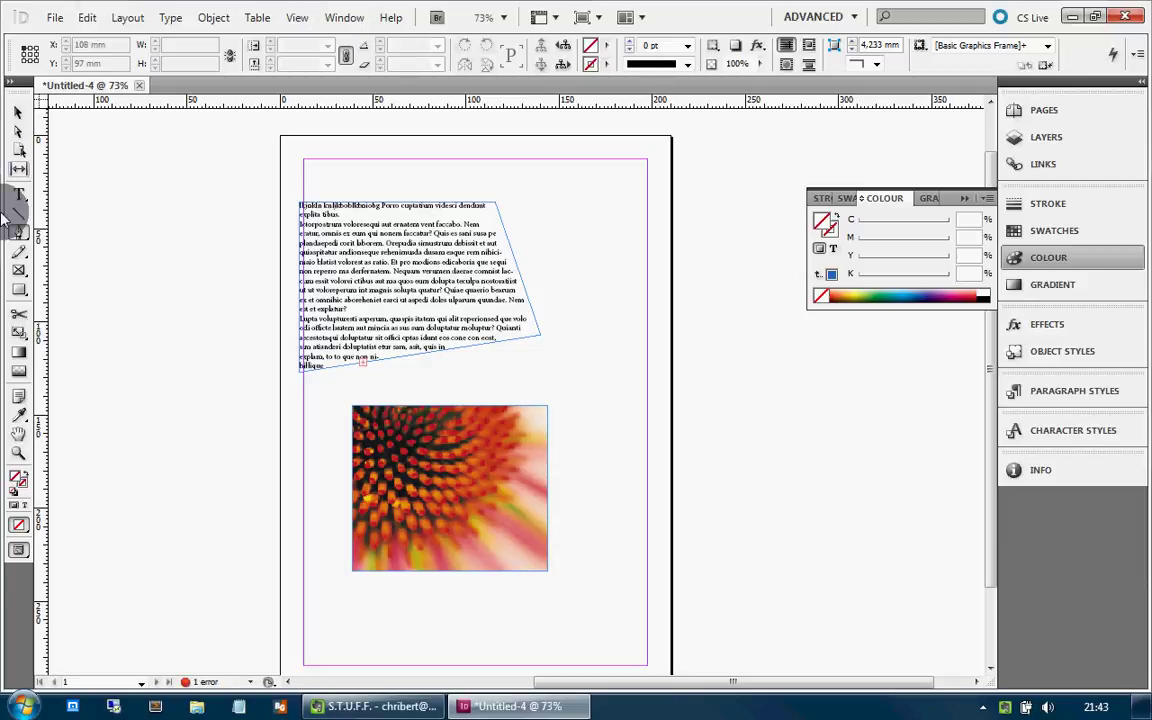
Step: Add an anchor point with the Pen tool on the text frame's lower edge and move it to about X 122 mm, Y 127 mm
click(447, 318)
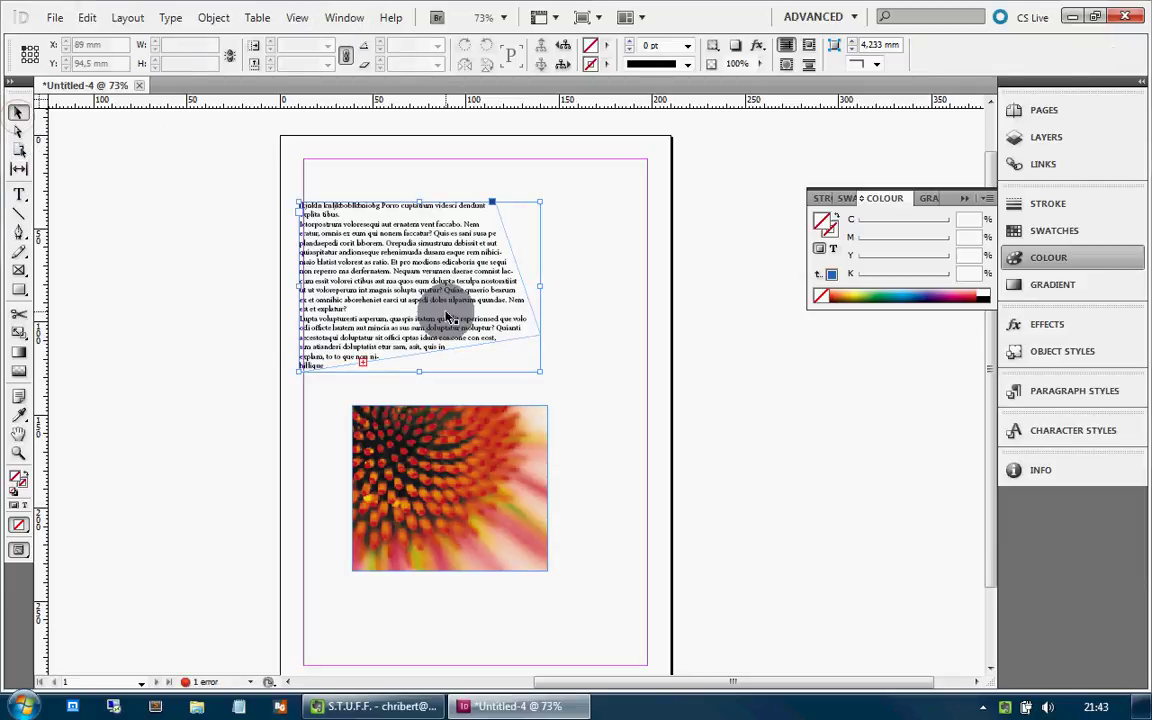
click(20, 232)
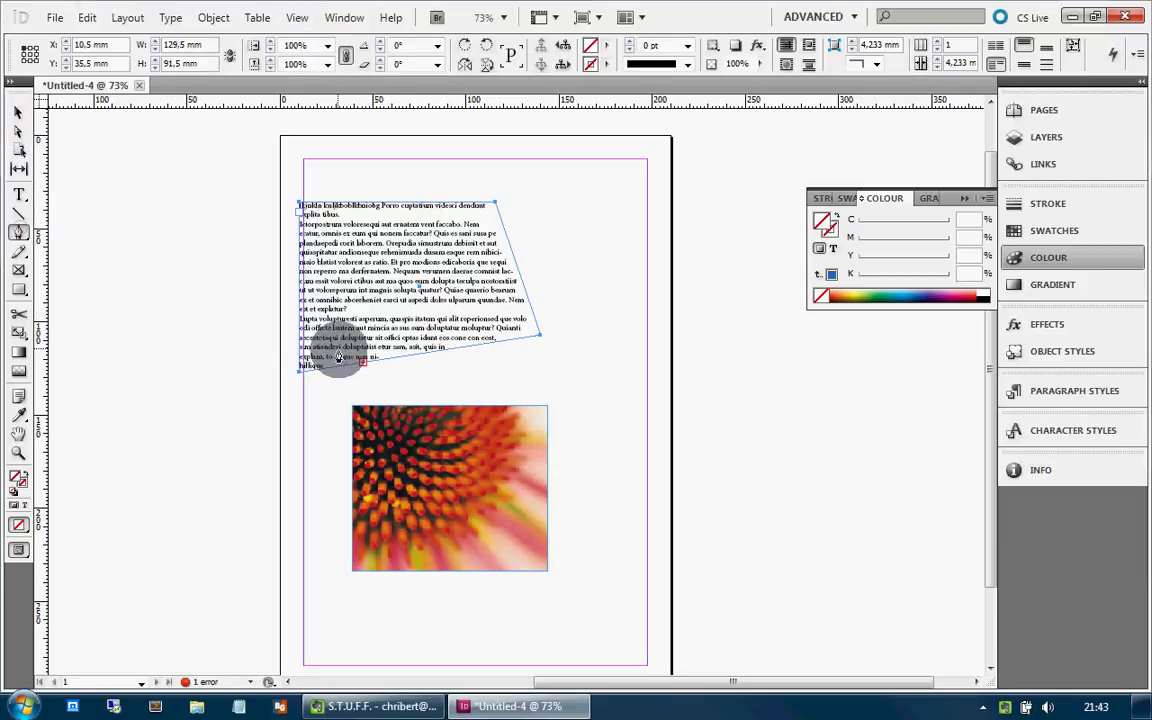
click(18, 131)
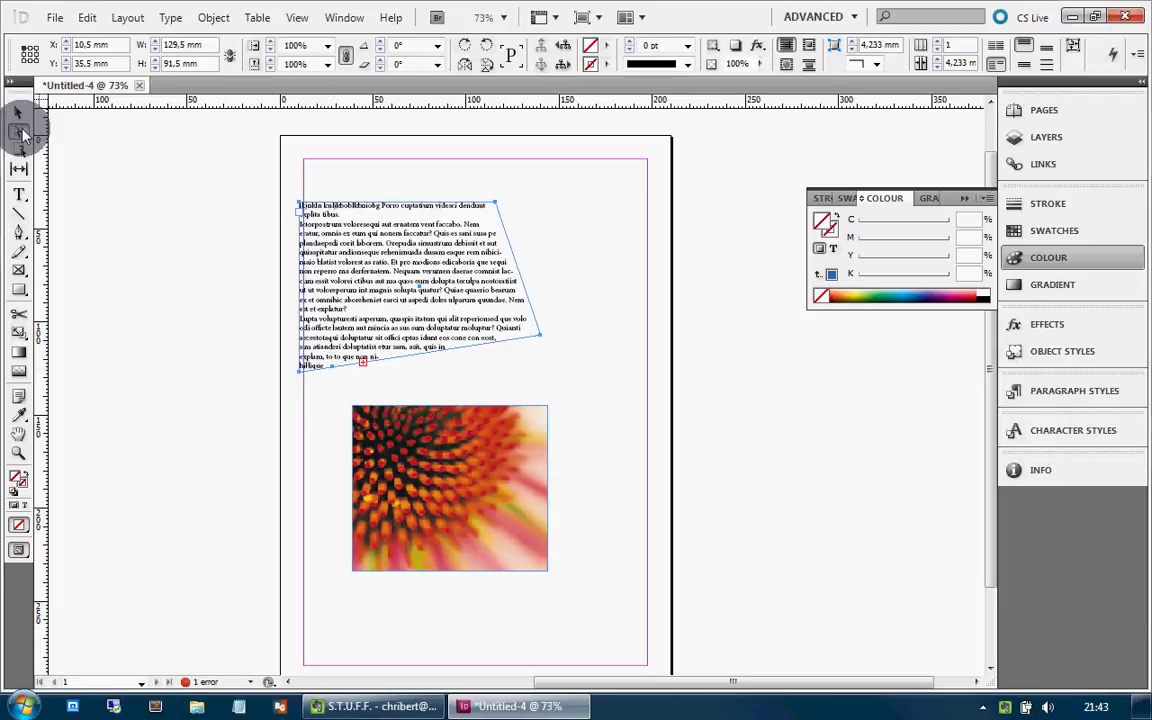
click(338, 374)
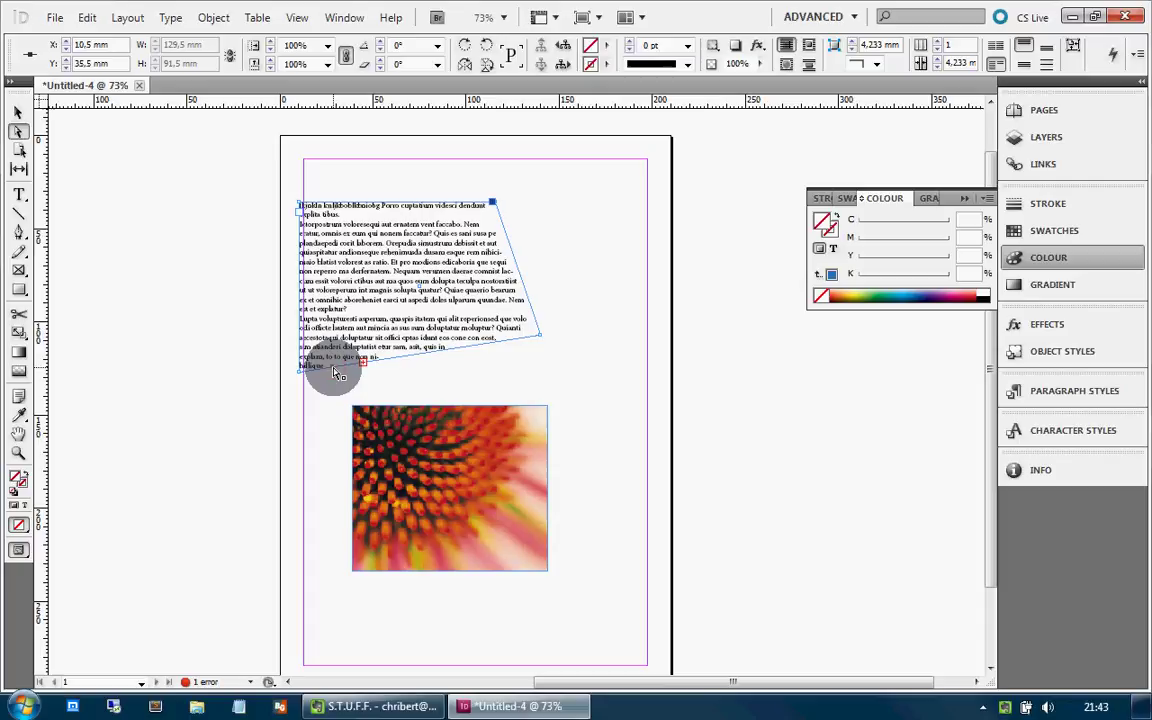
drag(338, 374, 514, 384)
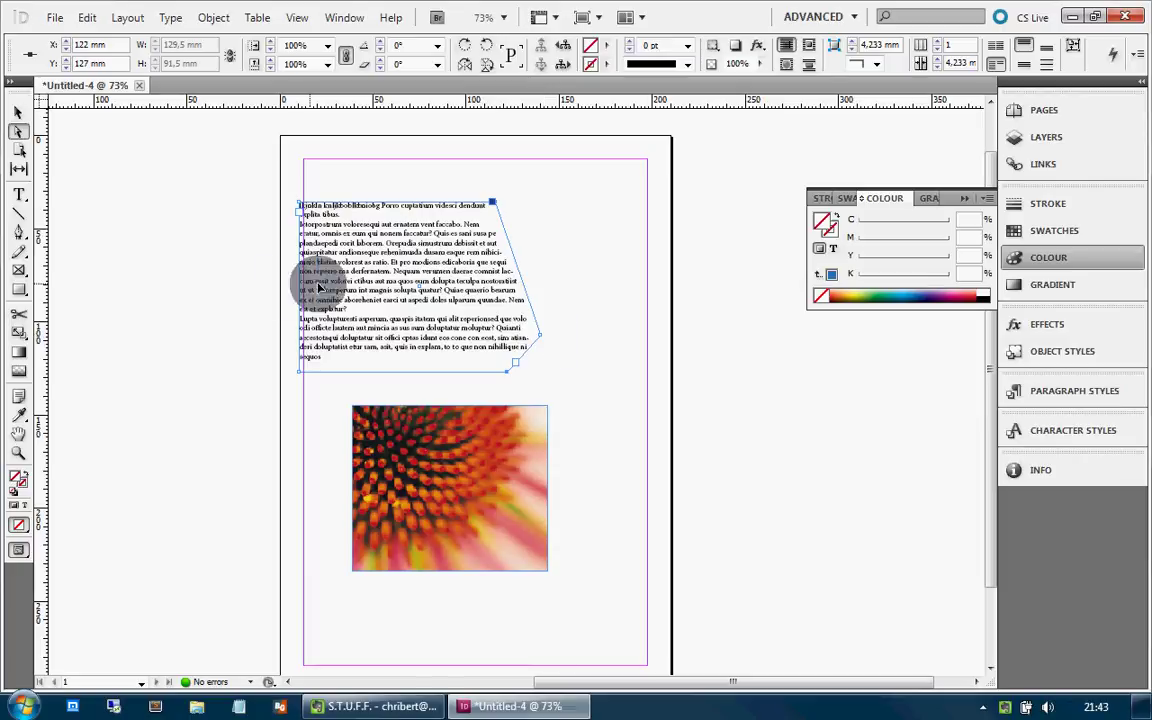
Step: Shift the added anchor point along the text frame's lower edge to about X 84 mm, Y 127 mm
click(540, 334)
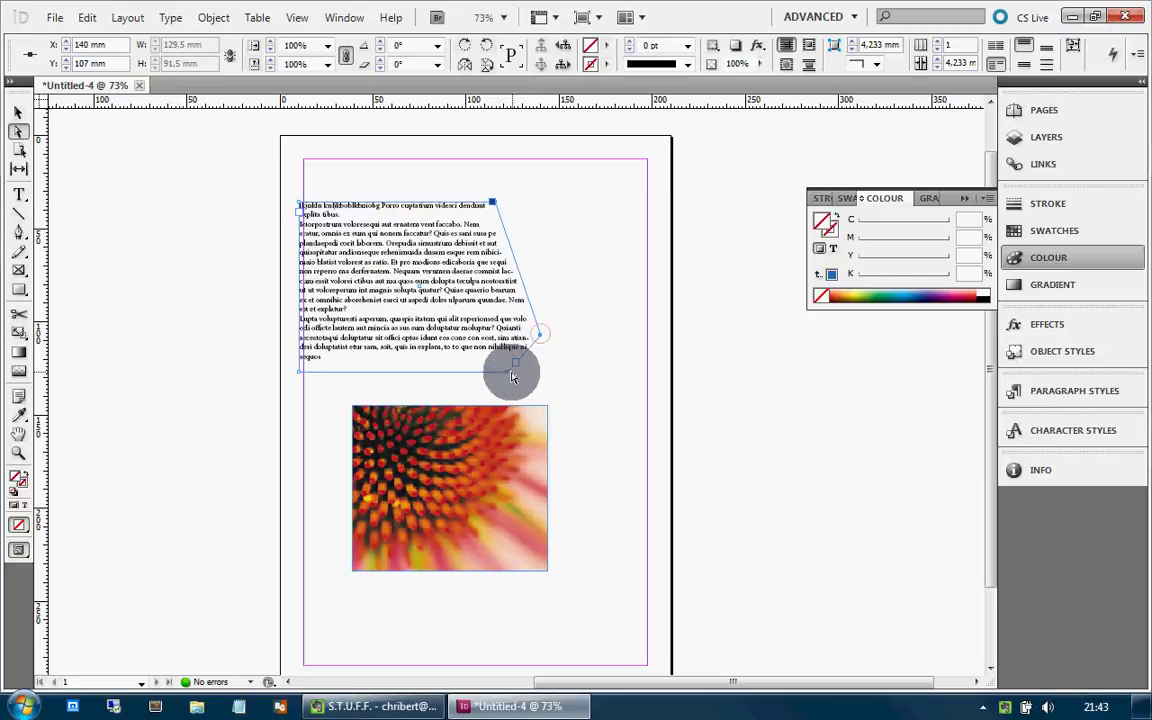
click(635, 373)
click(438, 328)
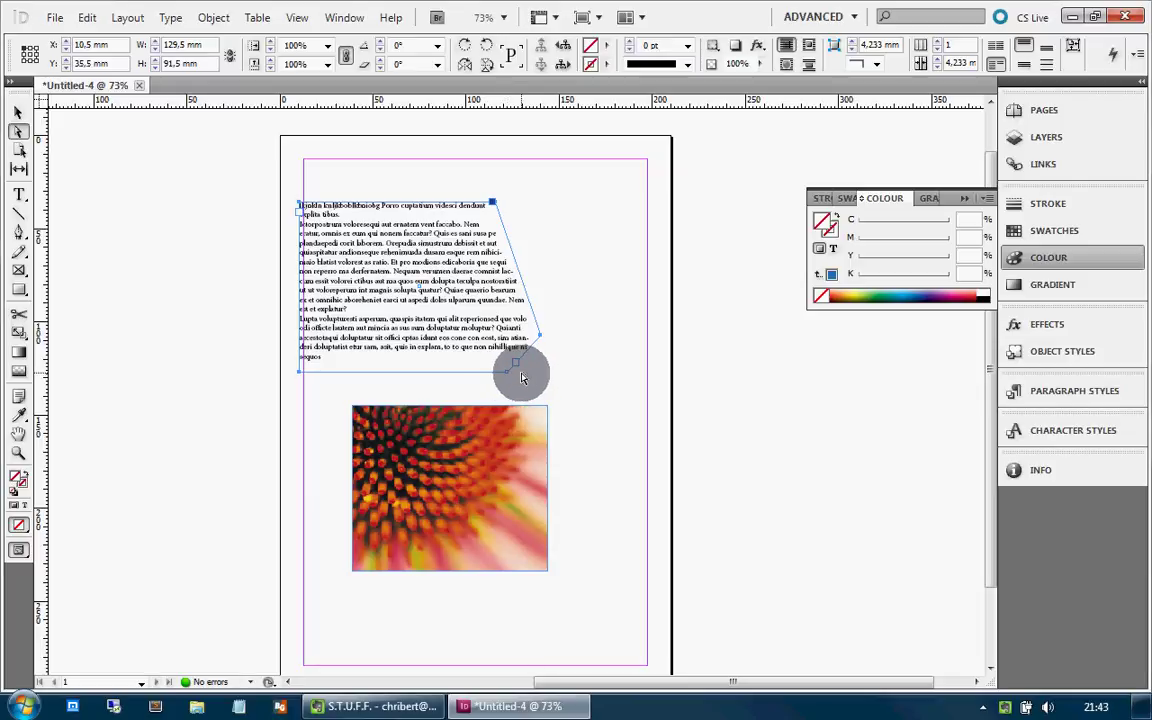
click(509, 376)
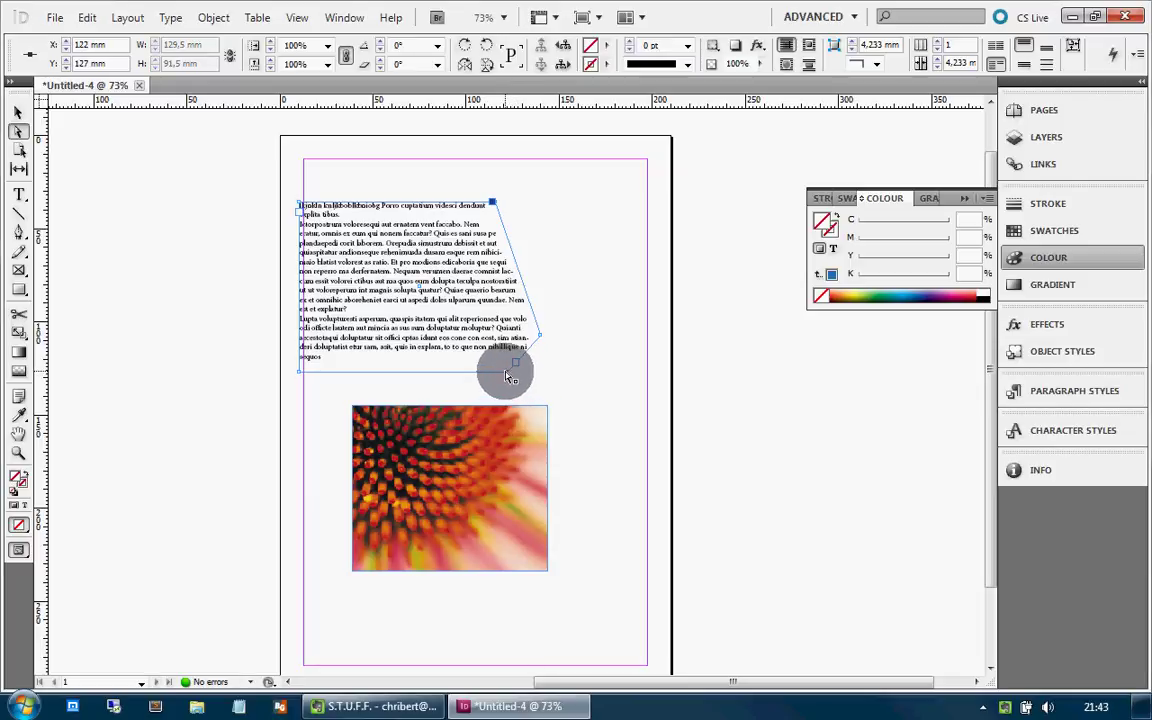
drag(510, 378, 436, 374)
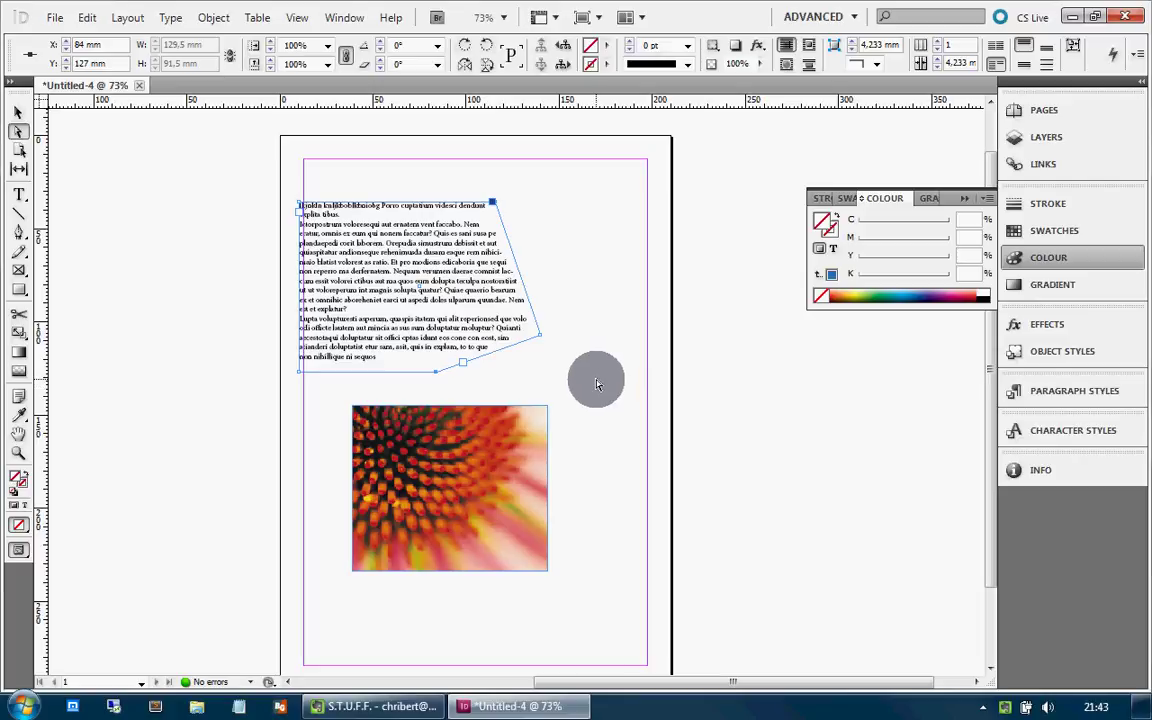
Step: Move the flower image frame up over the text frame to about X 35 mm, Y 65 mm
key(v)
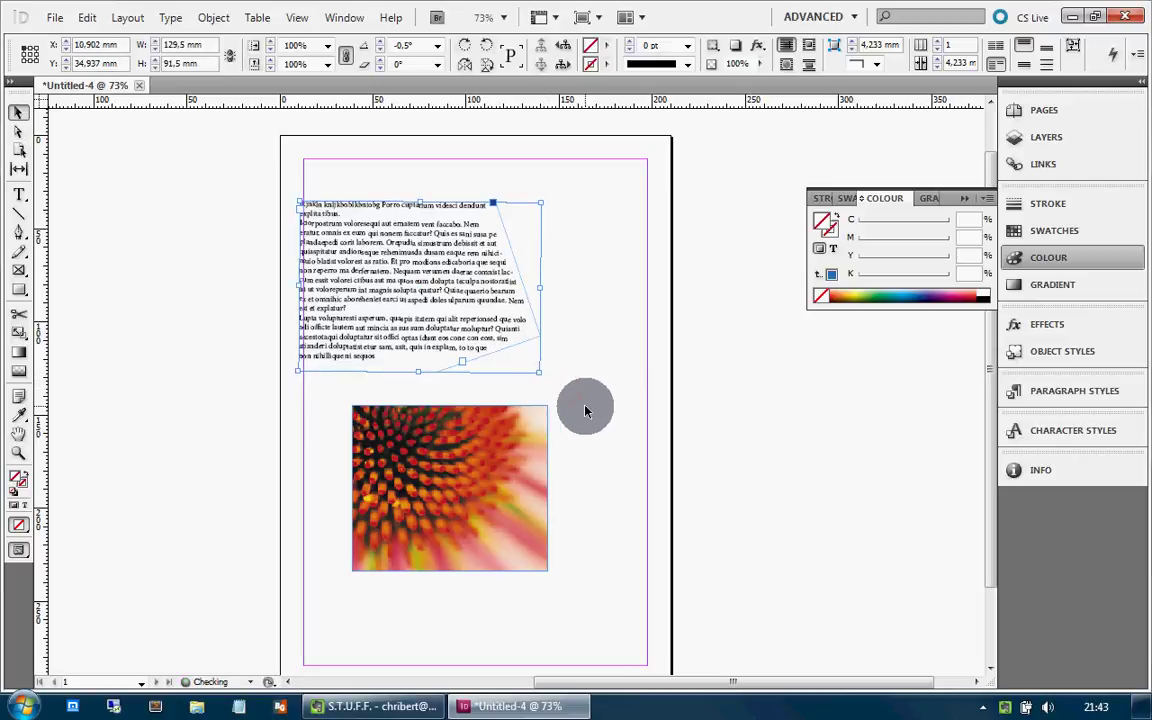
click(576, 386)
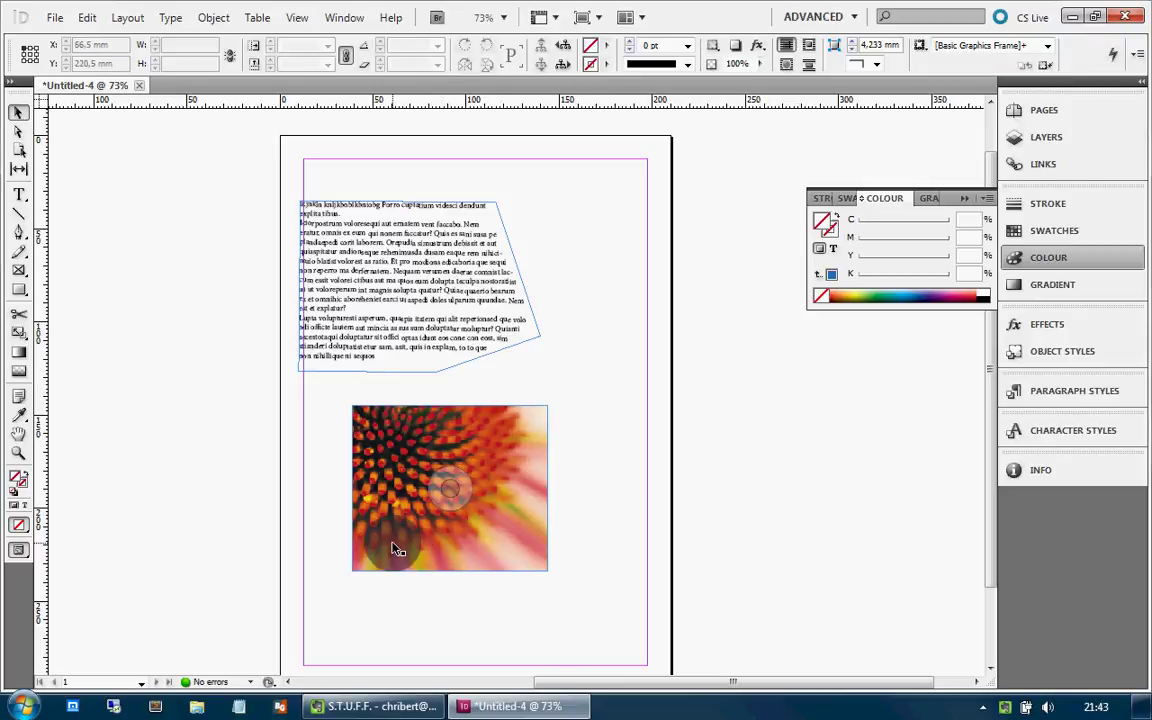
drag(397, 549, 385, 410)
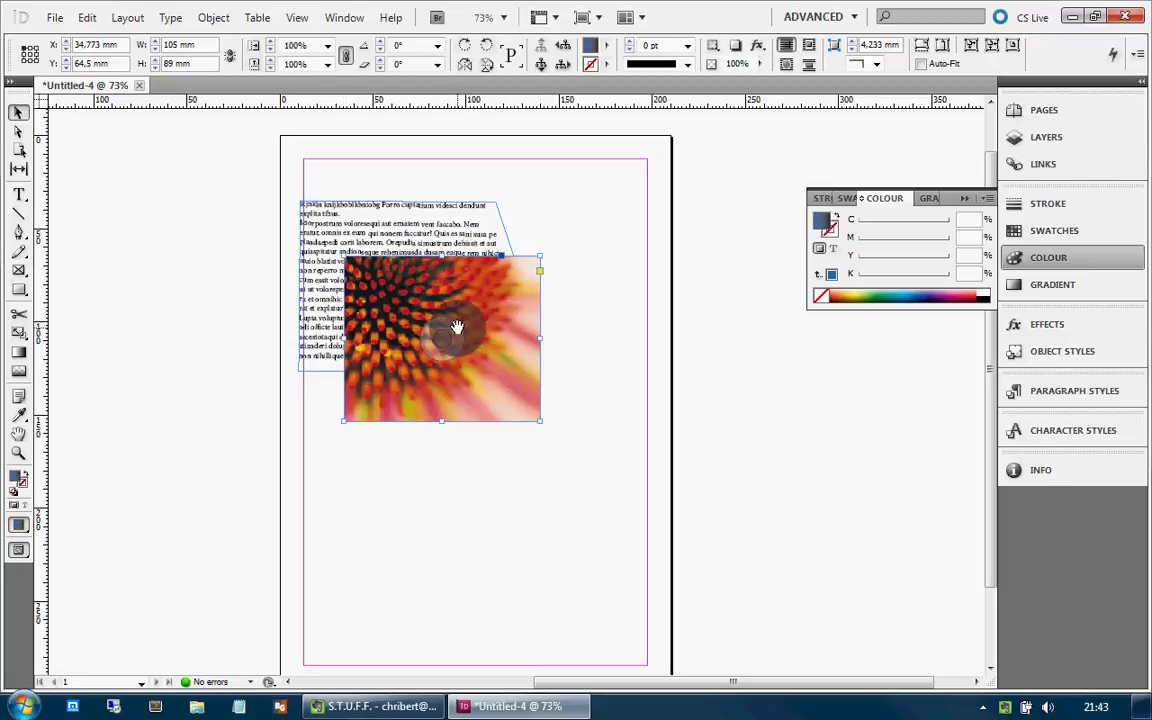
Step: Send the flower image behind the text frame and move it to about X 17.5 mm, Y 55 mm
right_click(402, 285)
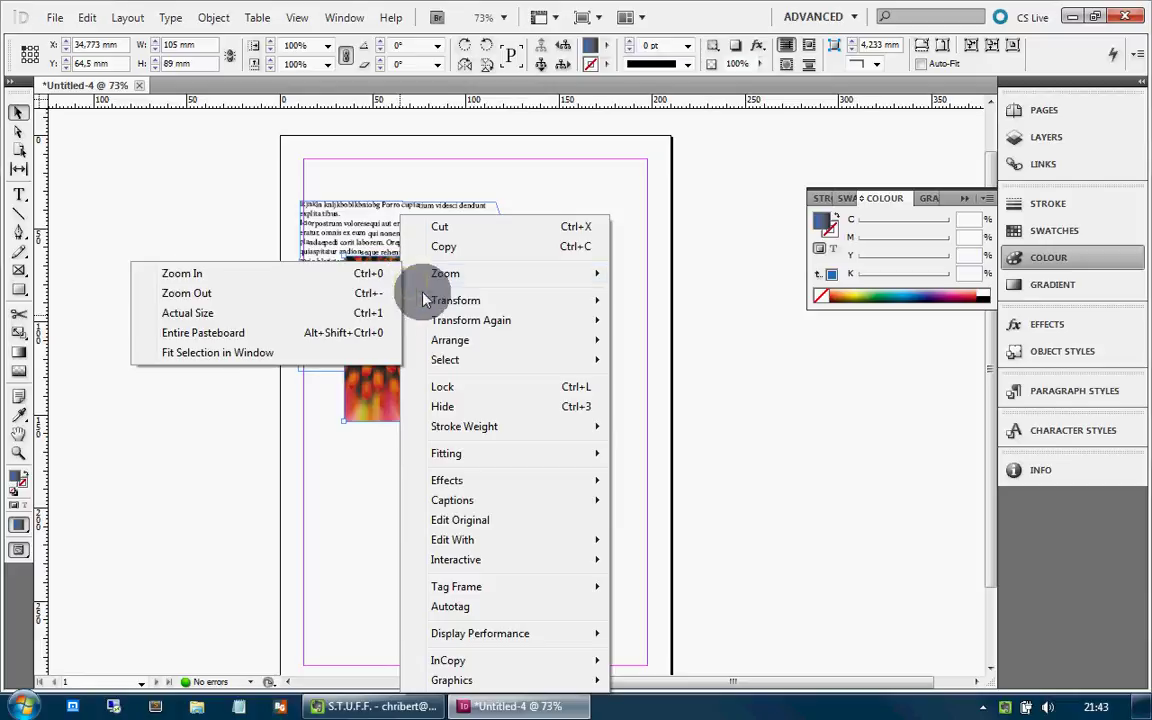
mouse_move(455, 338)
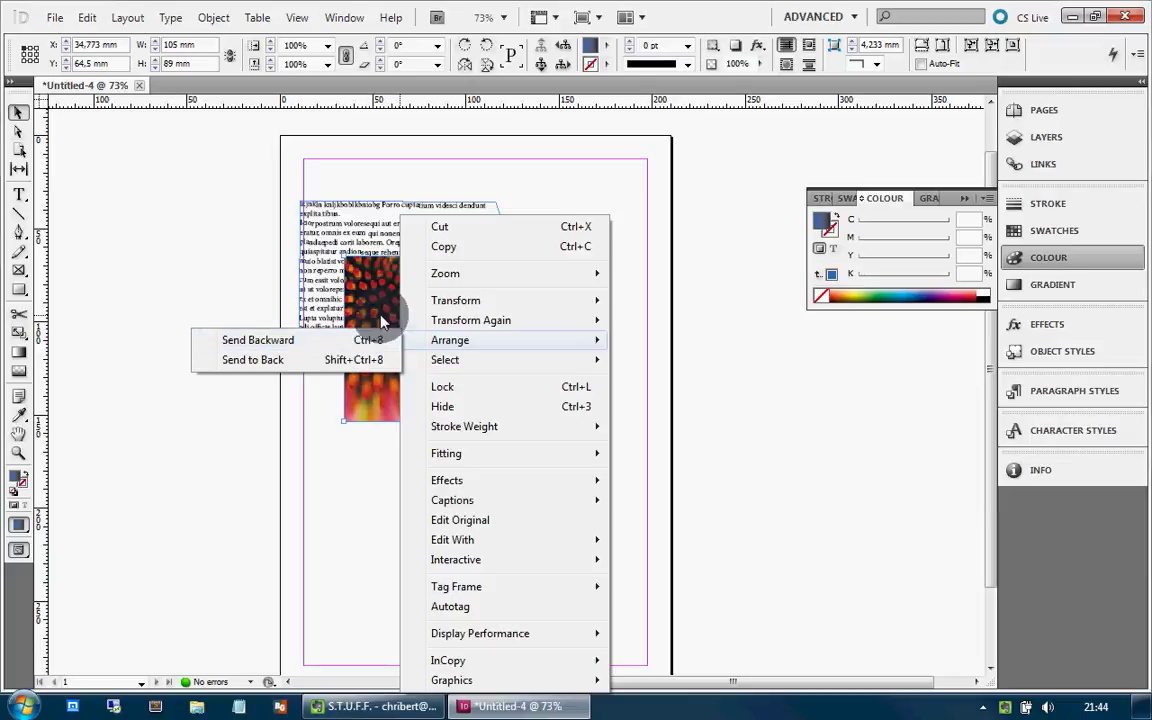
click(365, 342)
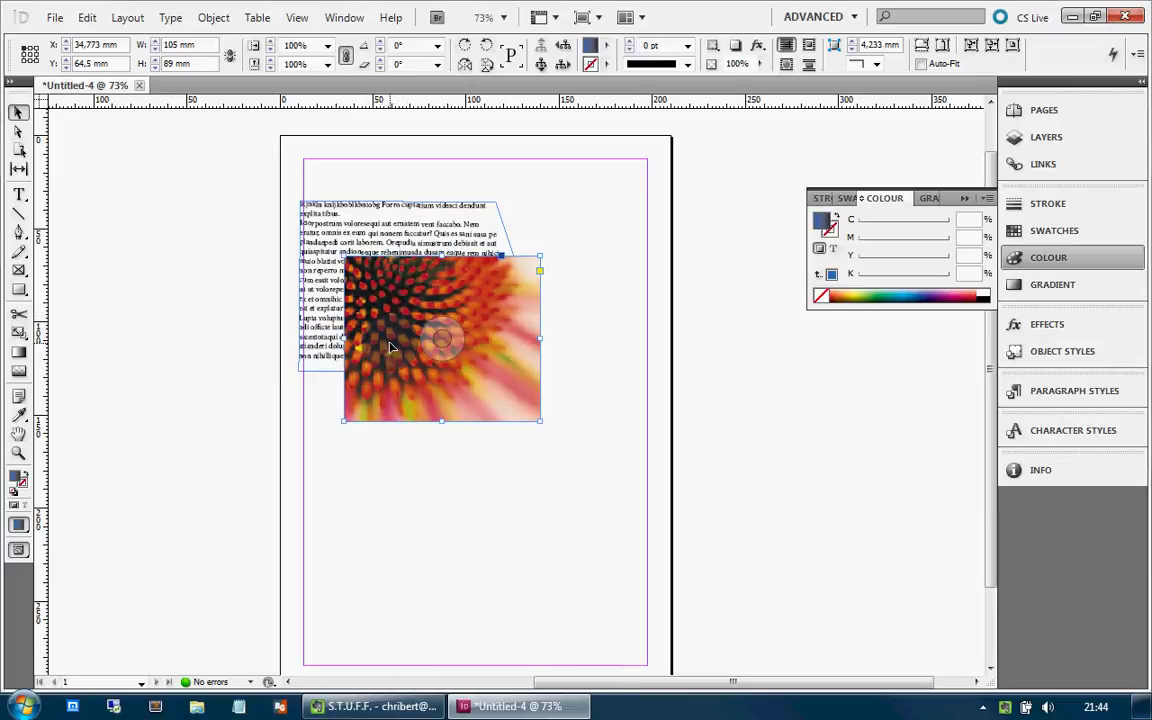
key(ctrl+shift+bracketleft)
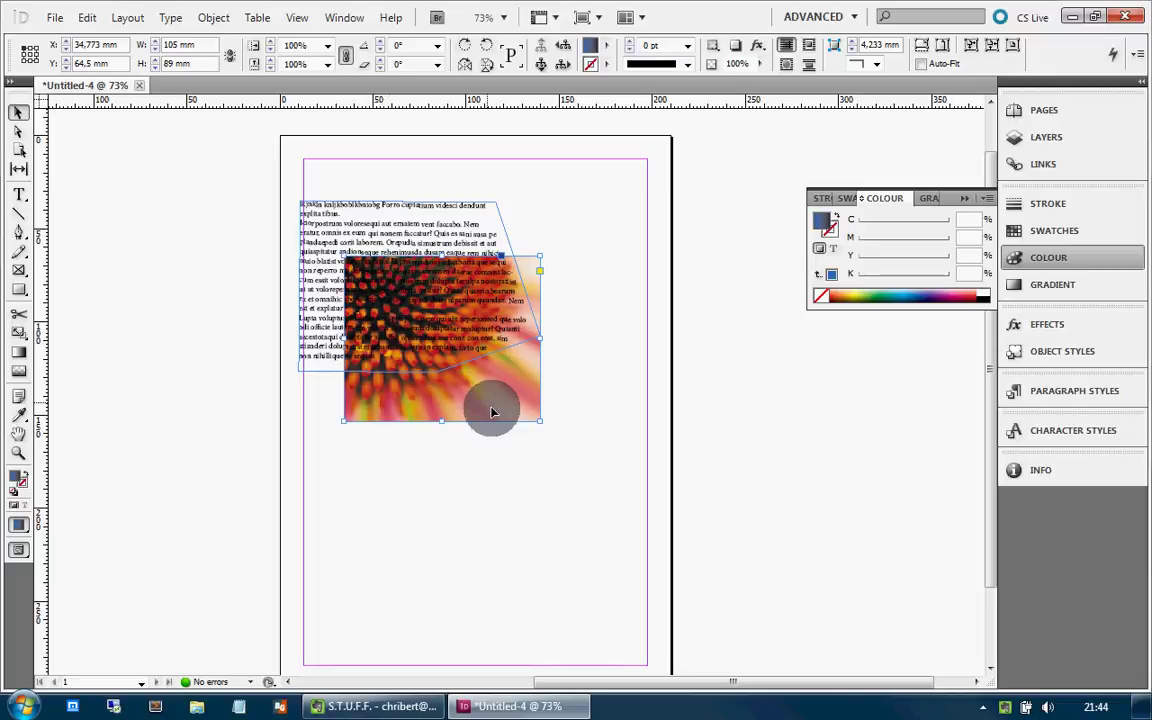
drag(509, 411, 480, 396)
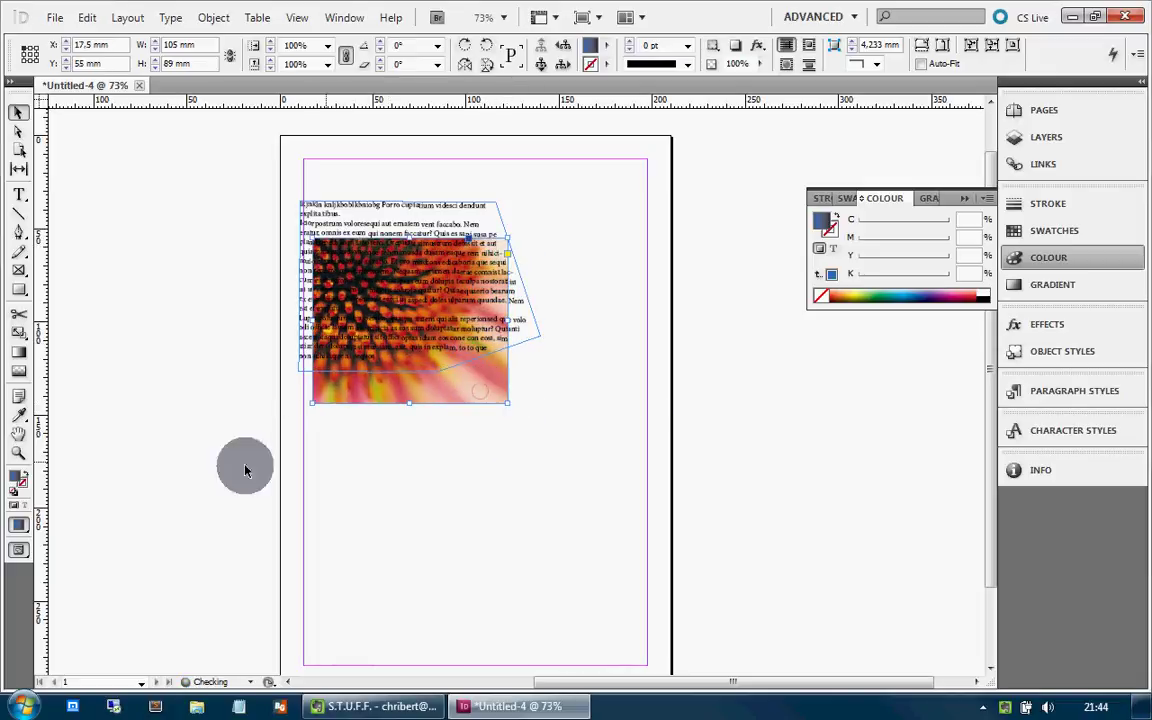
Step: Try moving the flower image to about X 92 mm, Y 192 mm and rotating it around its upper-left corner to about -76.5°
click(18, 287)
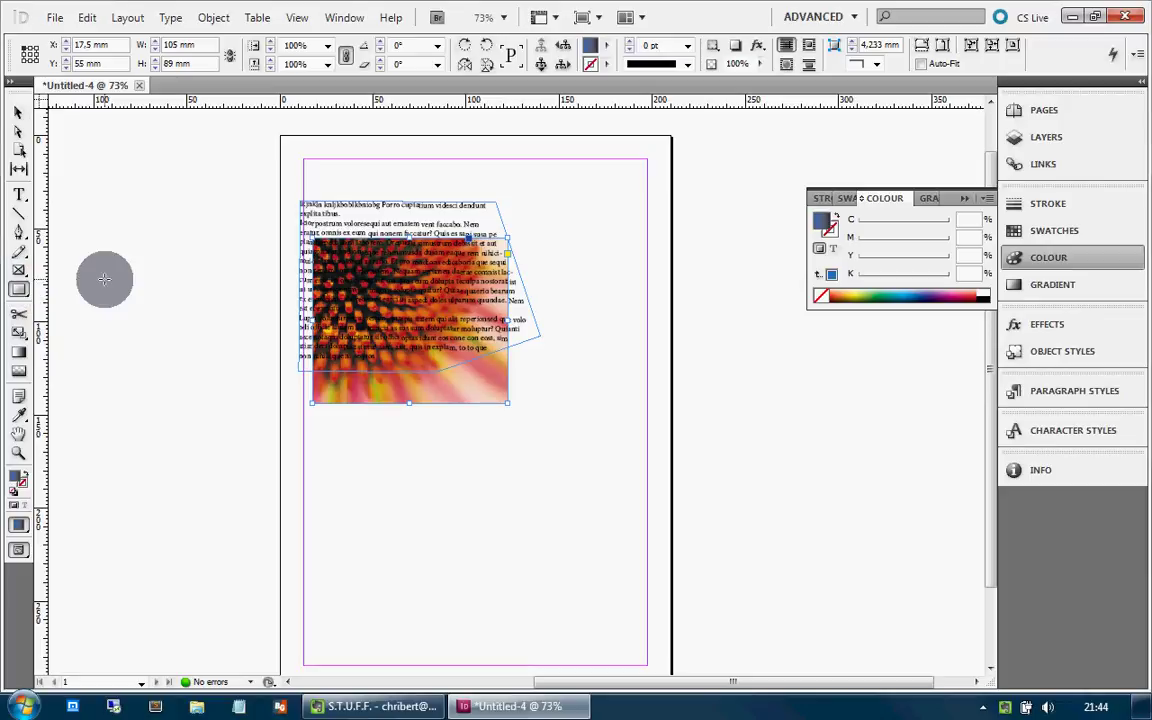
click(24, 113)
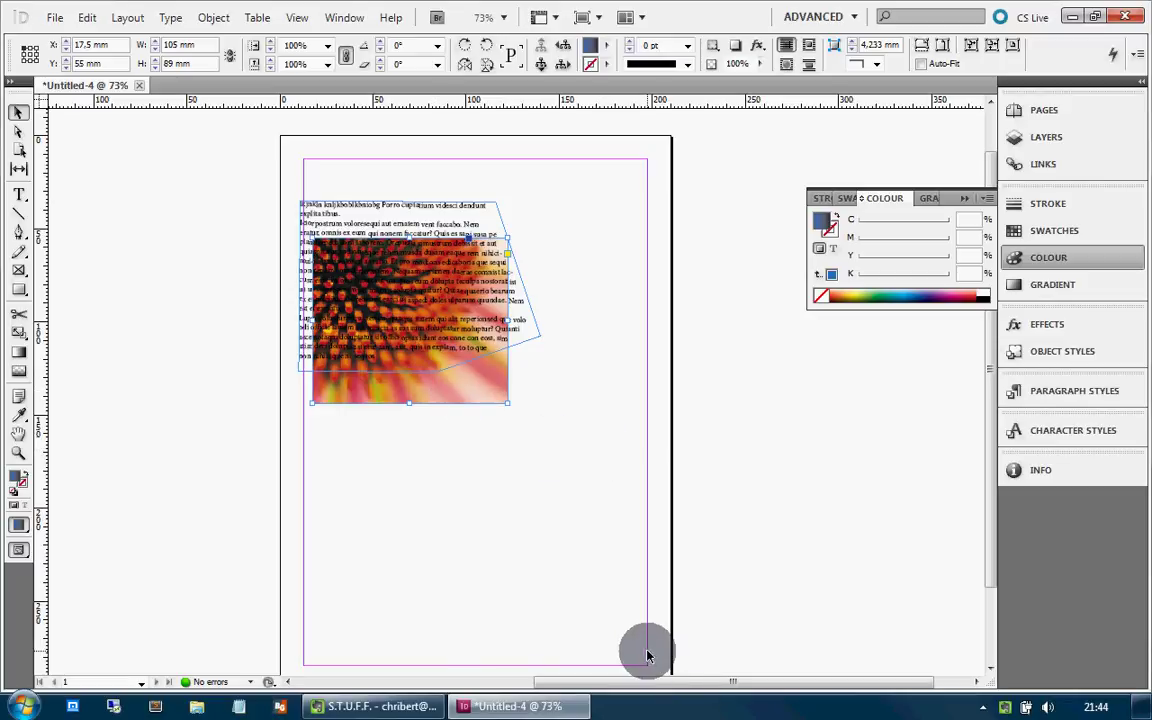
drag(476, 381, 615, 631)
click(17, 338)
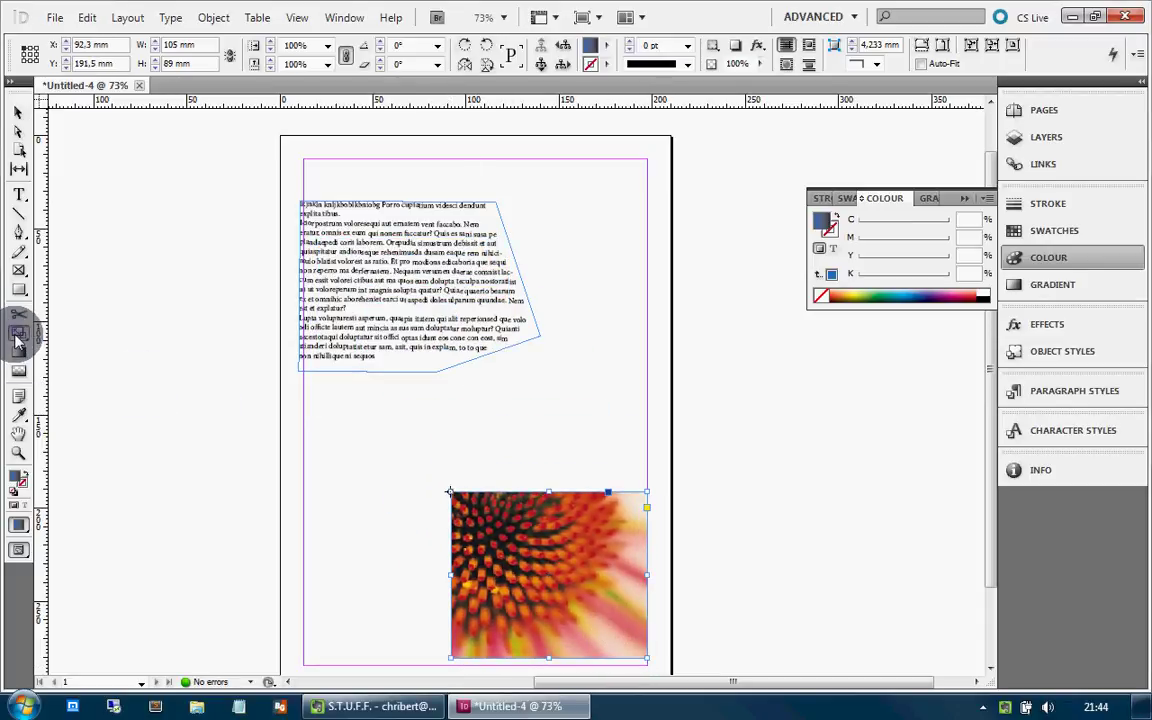
click(120, 351)
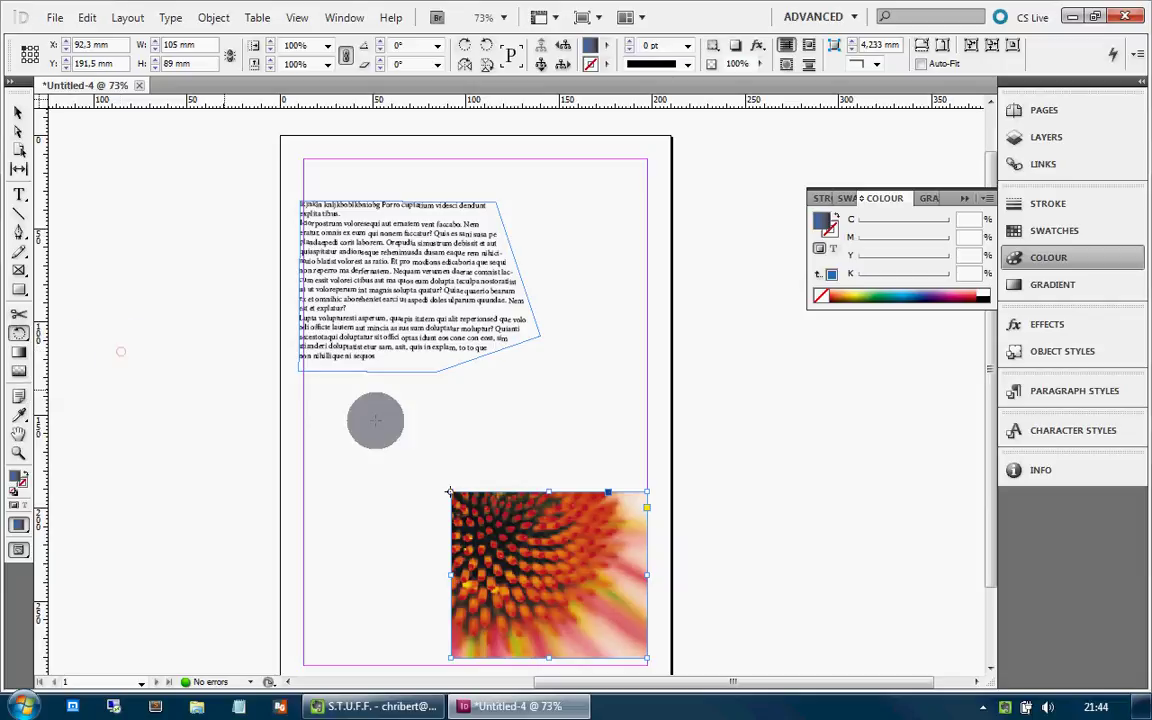
drag(476, 468, 616, 581)
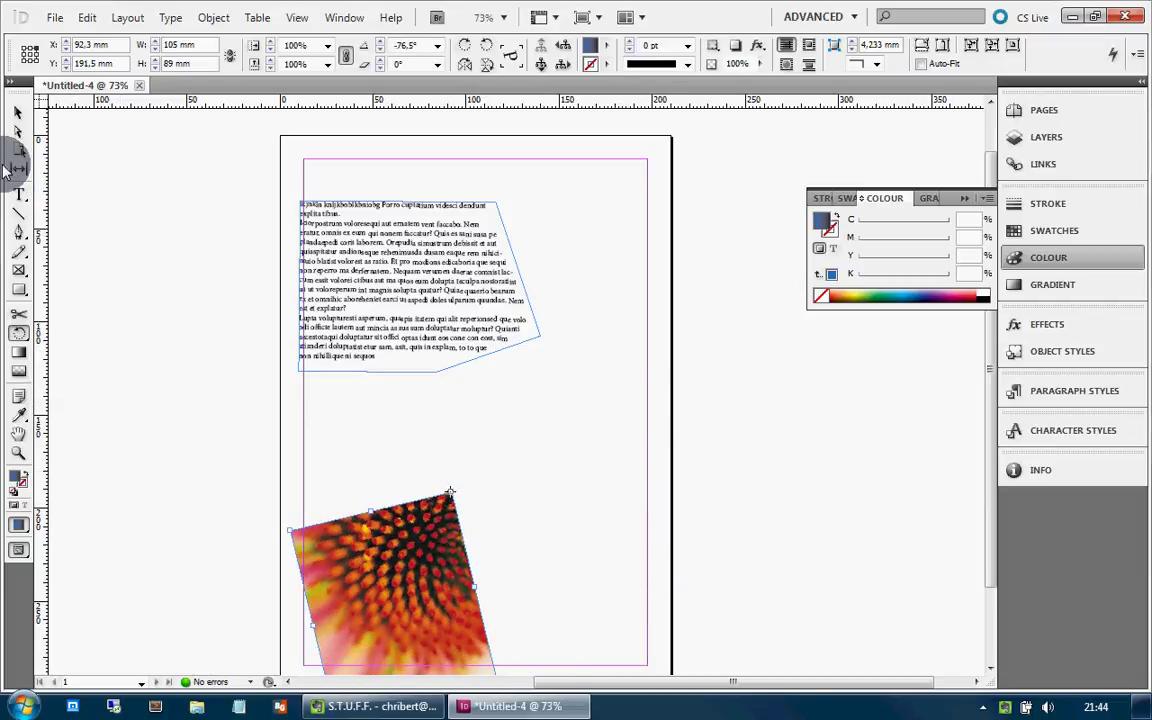
key(ctrl+z)
Step: Try moving the flower image to about X 92 mm, Y 180 mm and rotating it to about -34.75°
click(18, 112)
drag(316, 393, 625, 659)
key(r)
drag(607, 481, 545, 542)
key(ctrl+z)
key(ctrl+z)
key(v)
drag(433, 381, 579, 617)
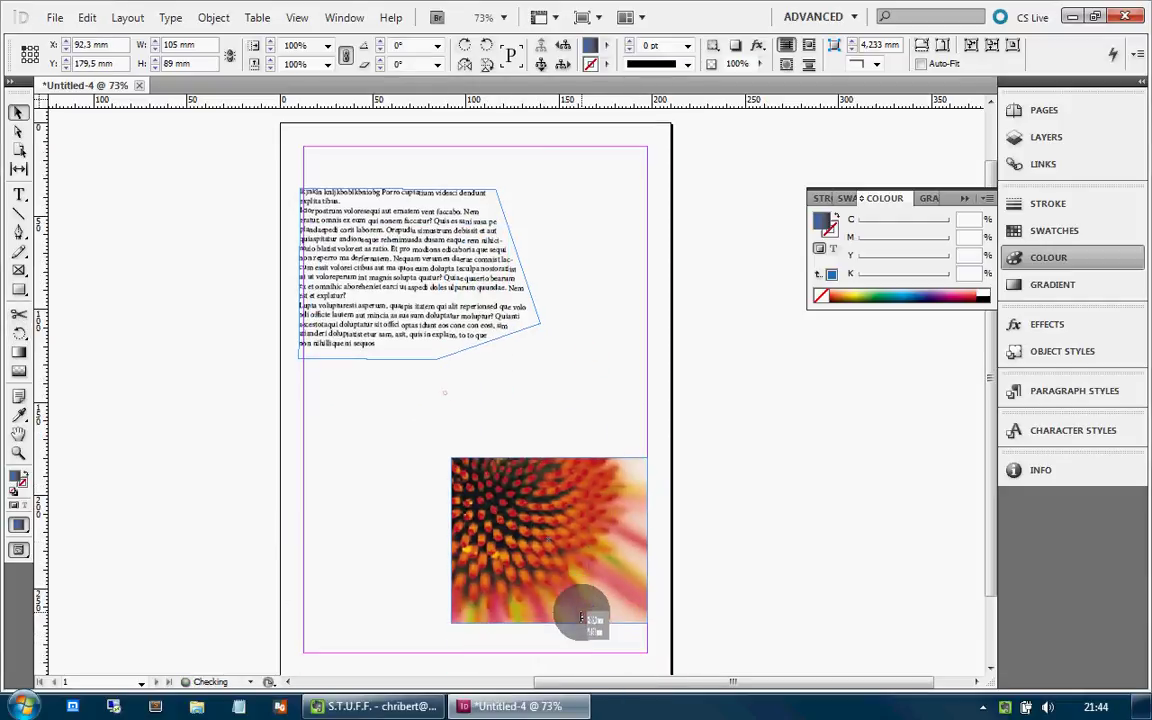
key(r)
drag(861, 432, 739, 617)
key(v)
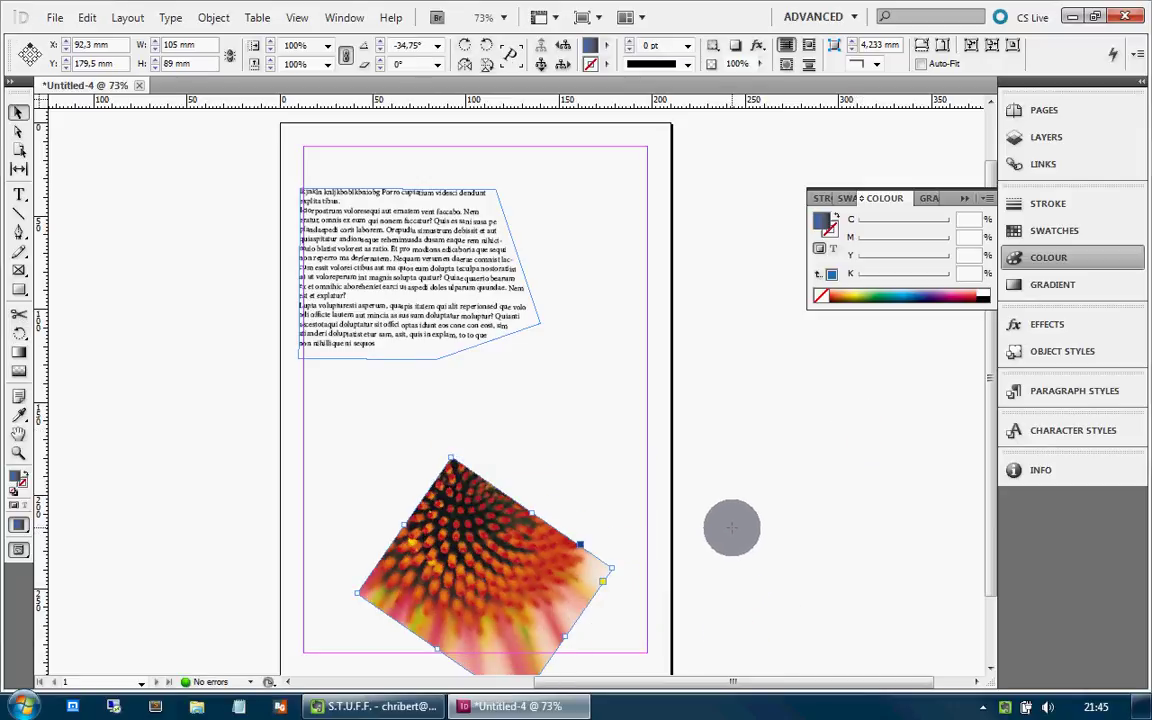
key(ctrl+z)
key(ctrl+z)
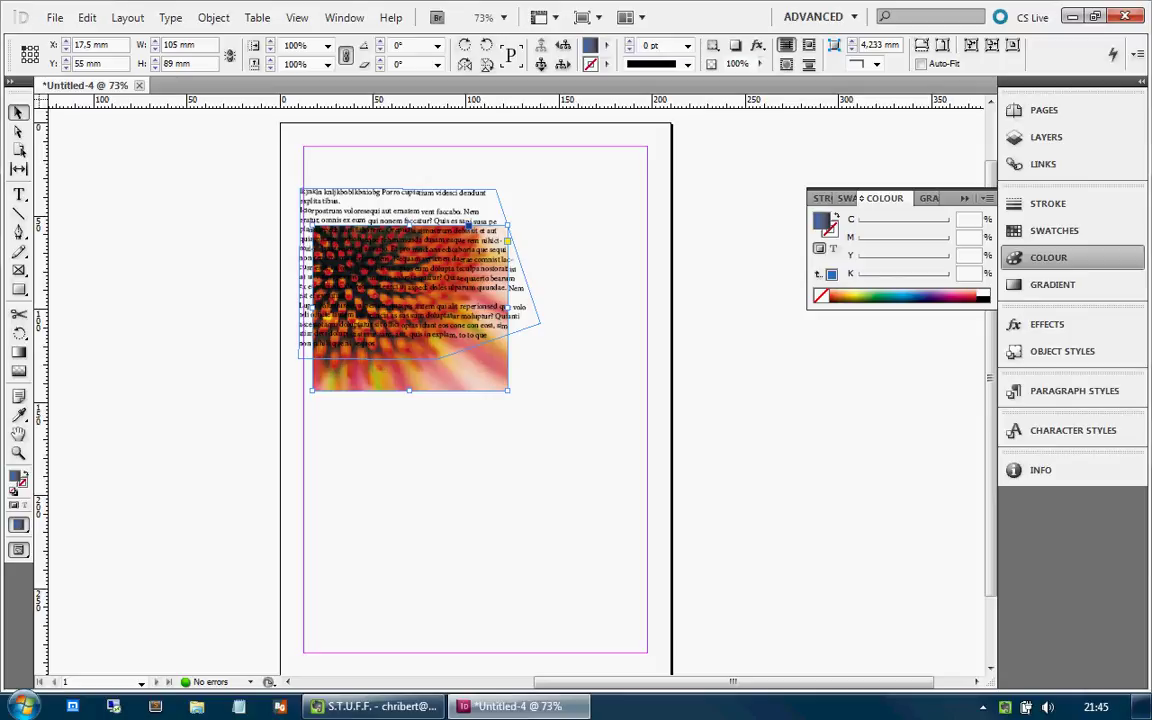
Step: Move the flower image below the text frame and shrink its frame from the upper-left corner to about 100 by 85 mm
drag(298, 354, 402, 562)
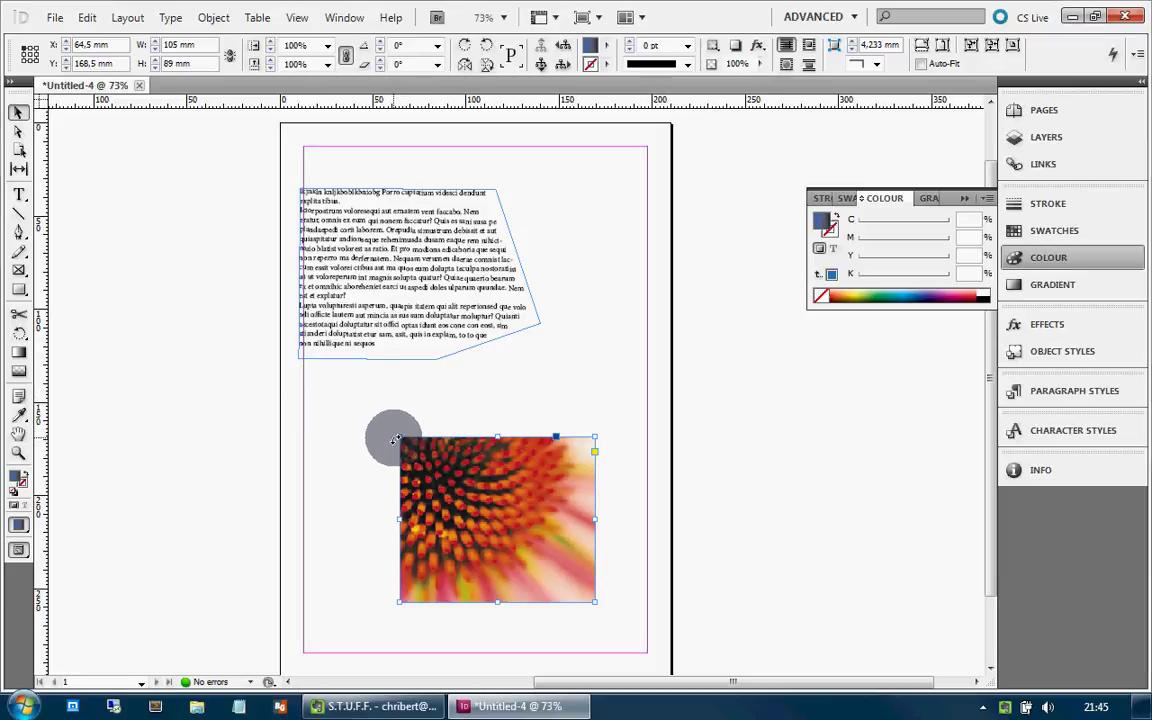
mouse_move(397, 437)
mouse_down()
mouse_move(319, 365)
mouse_move(352, 485)
mouse_move(485, 430)
mouse_move(400, 462)
mouse_move(428, 388)
mouse_move(314, 460)
mouse_move(244, 432)
mouse_move(365, 386)
mouse_move(414, 486)
mouse_move(462, 496)
mouse_move(305, 402)
mouse_move(474, 478)
mouse_move(442, 481)
mouse_move(347, 442)
mouse_move(503, 513)
mouse_move(378, 442)
mouse_move(413, 450)
mouse_move(510, 525)
mouse_move(398, 452)
mouse_move(408, 444)
mouse_up()
Step: Duplicate the flower image and place the copy beside the text frame at about X 136.5 mm, Y 29 mm
drag(442, 581, 573, 338)
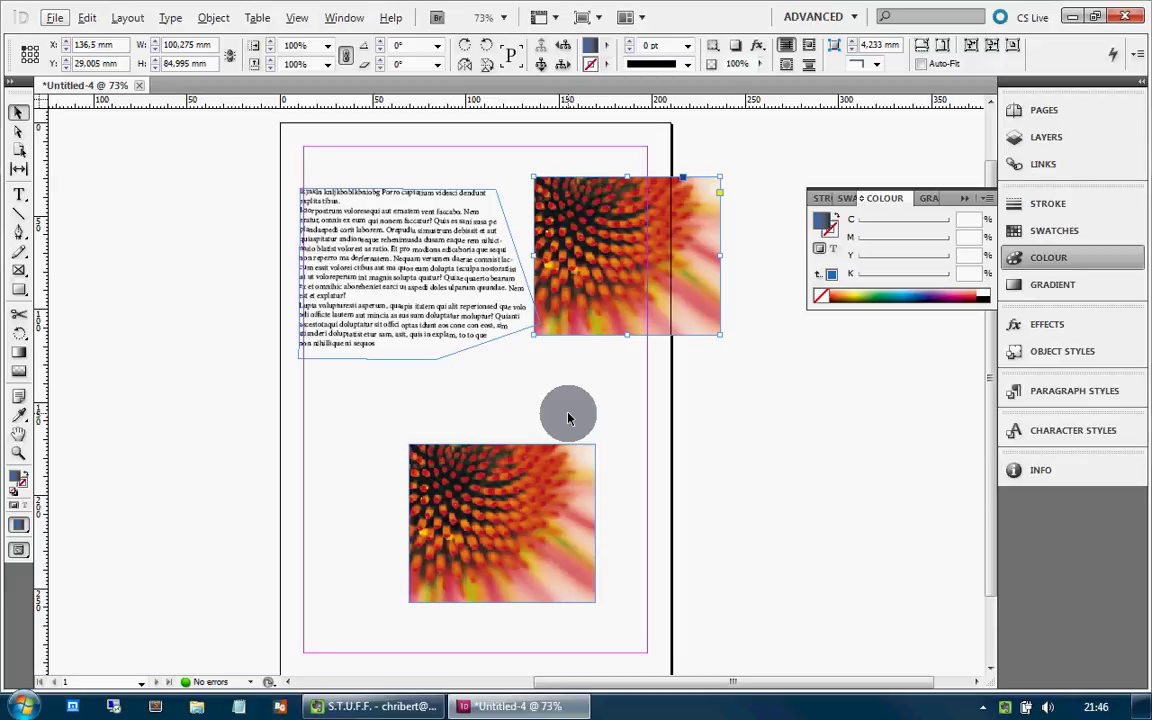
click(983, 707)
click(1012, 620)
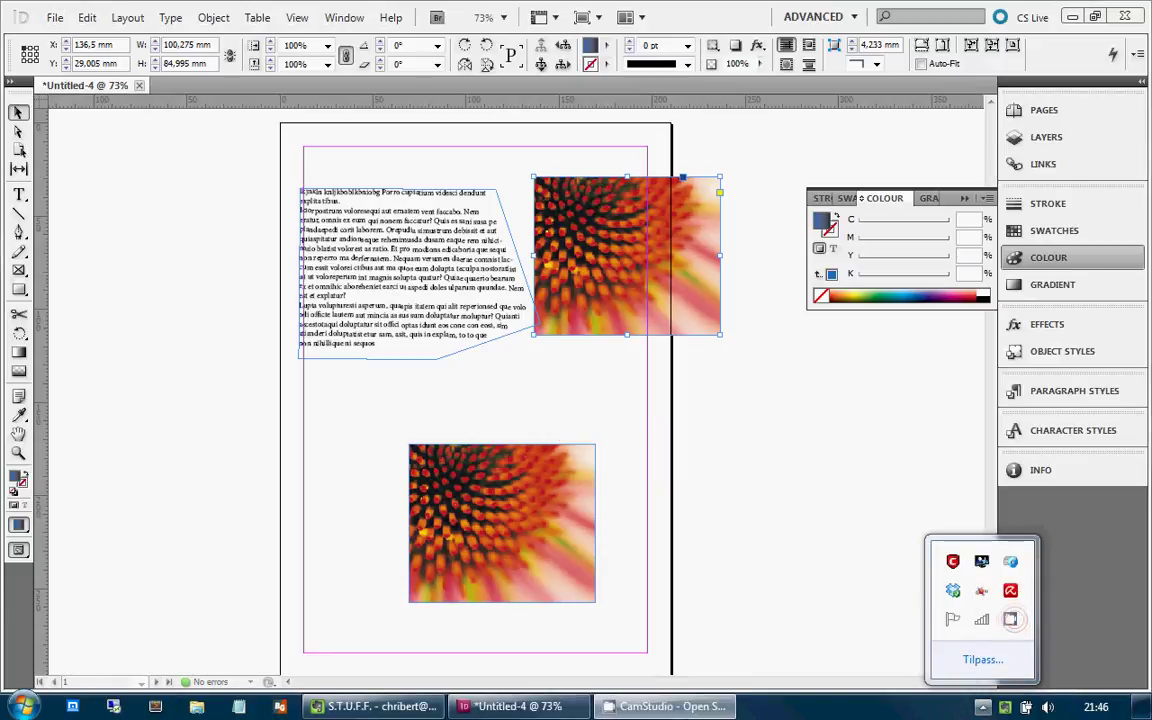